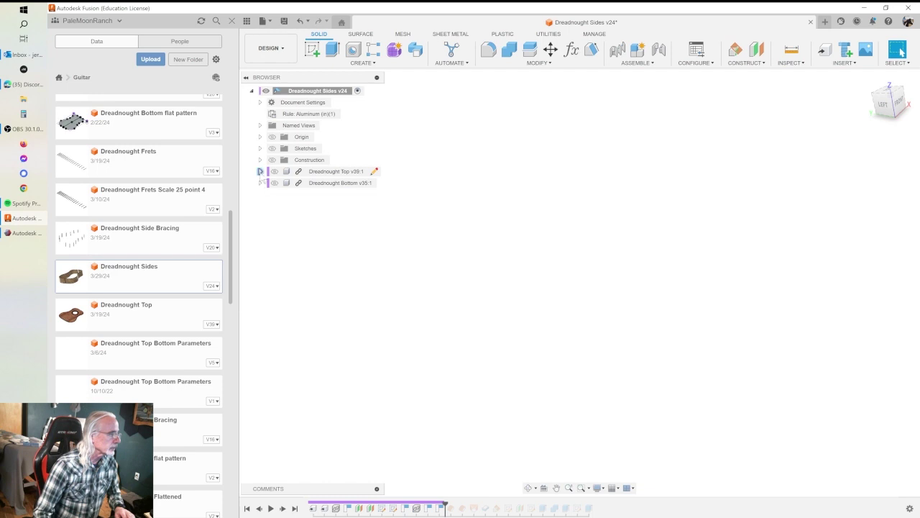
- Expand the Dreadnought Top and Dreadnought Bottom components, then show Dreadnought Top and list its bodies
left_click(260, 172)
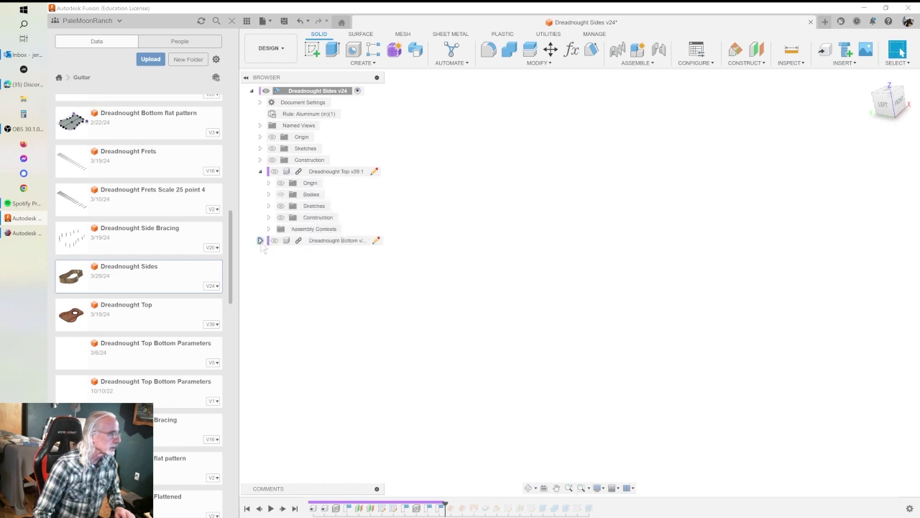
left_click(261, 240)
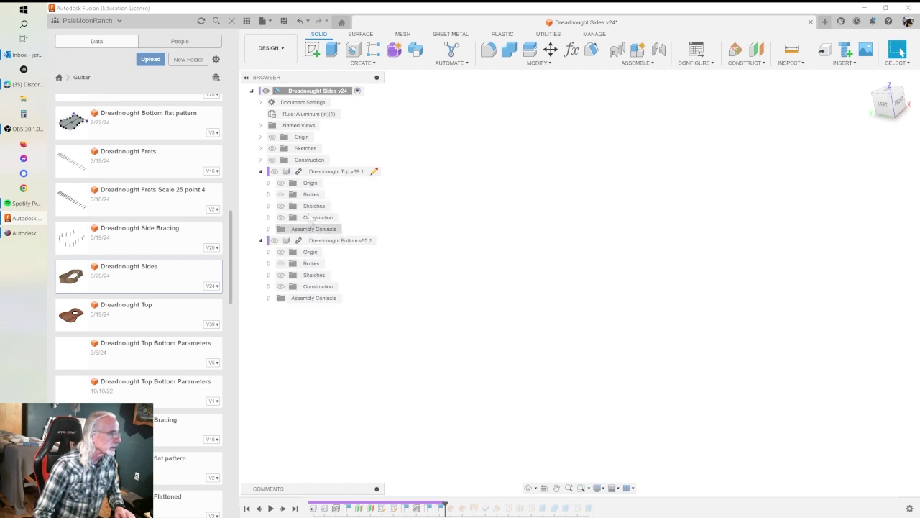
left_click(274, 171)
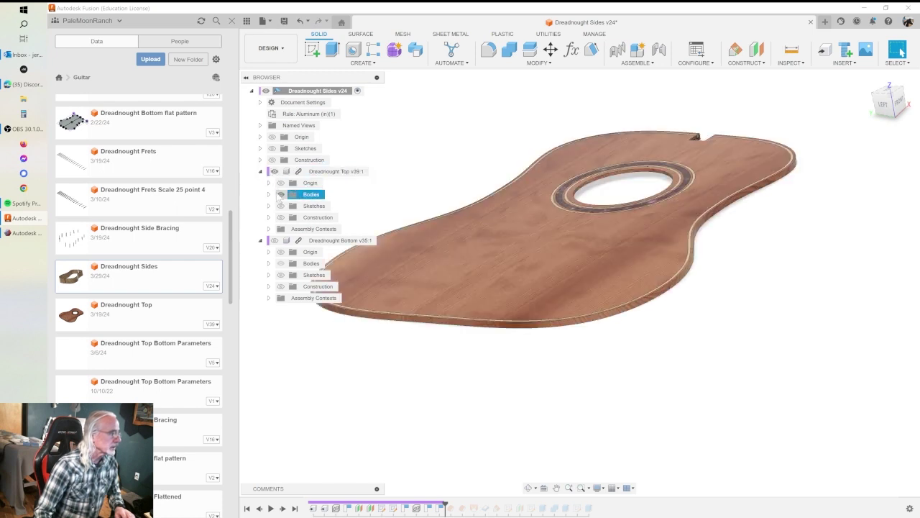
left_click(269, 194)
left_click(281, 194)
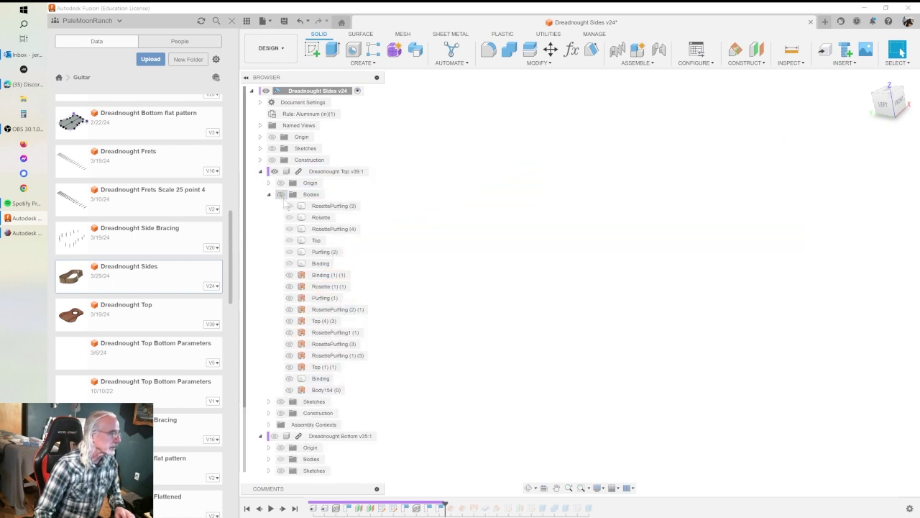
left_click(281, 195)
- Hide Dreadnought Top's solid bodies: RosettePurfling (3), Rosette, RosettePurfling (4), Top, Purfling (2) and Binding
left_click(289, 207)
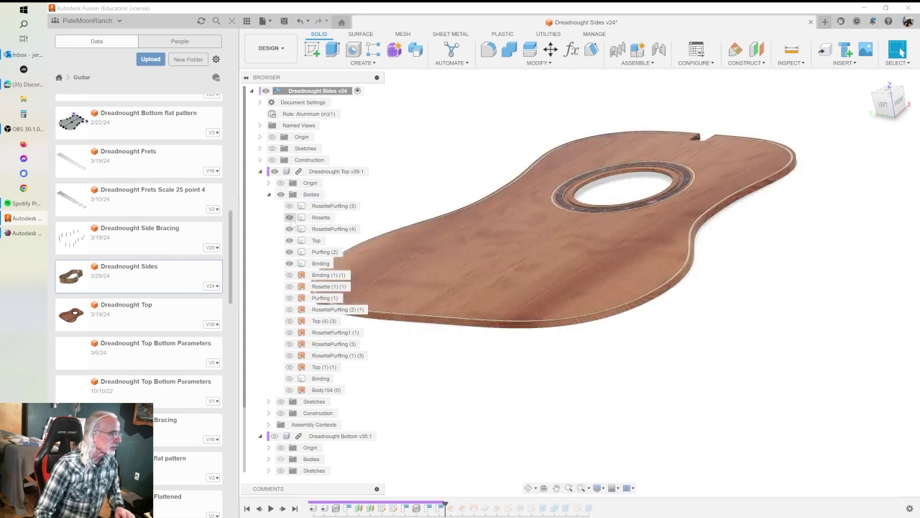
left_click(289, 218)
left_click(289, 229)
left_click(289, 241)
left_click(289, 252)
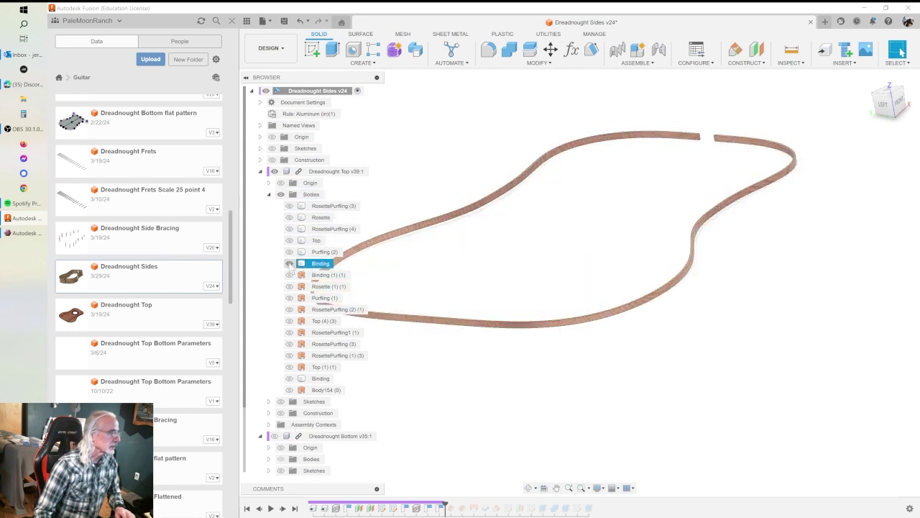
left_click(288, 264)
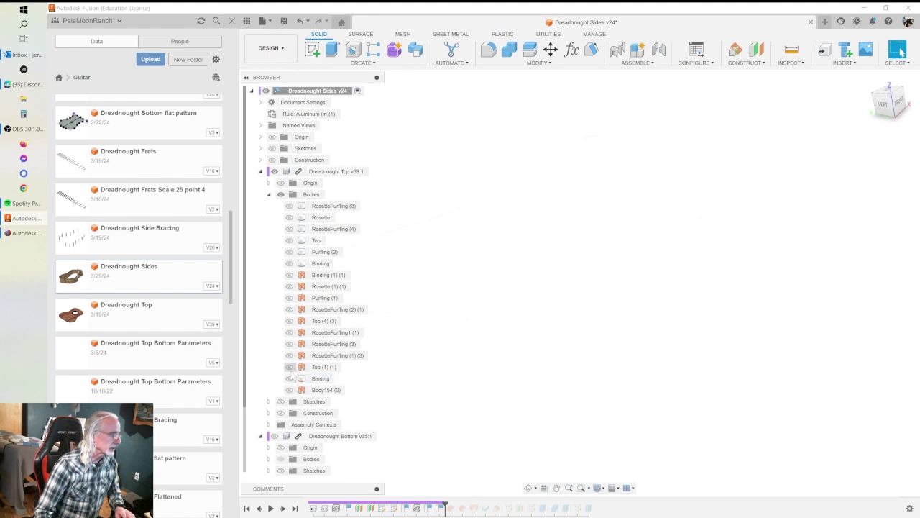
- Show the surface bodies Top (1) (1), Purfling (1) and Binding (1) (1) of Dreadnought Top
left_click(289, 366)
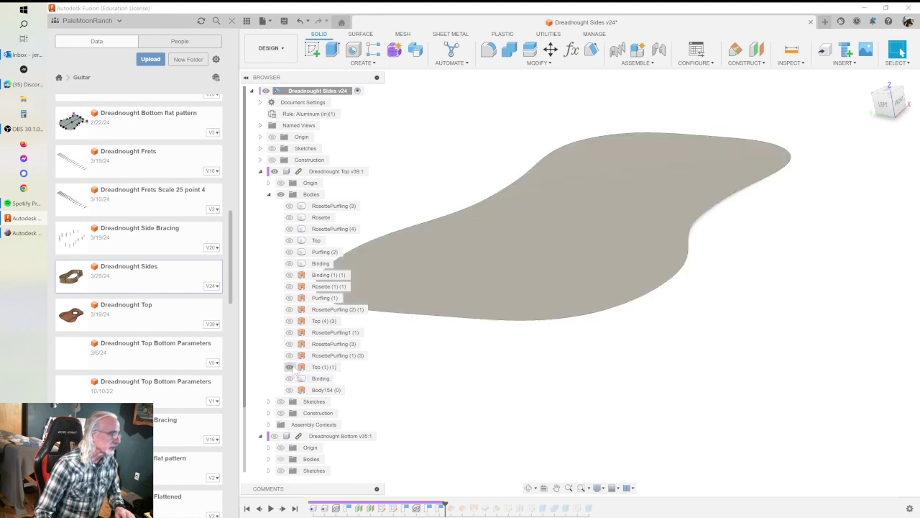
left_click(289, 298)
left_click(289, 274)
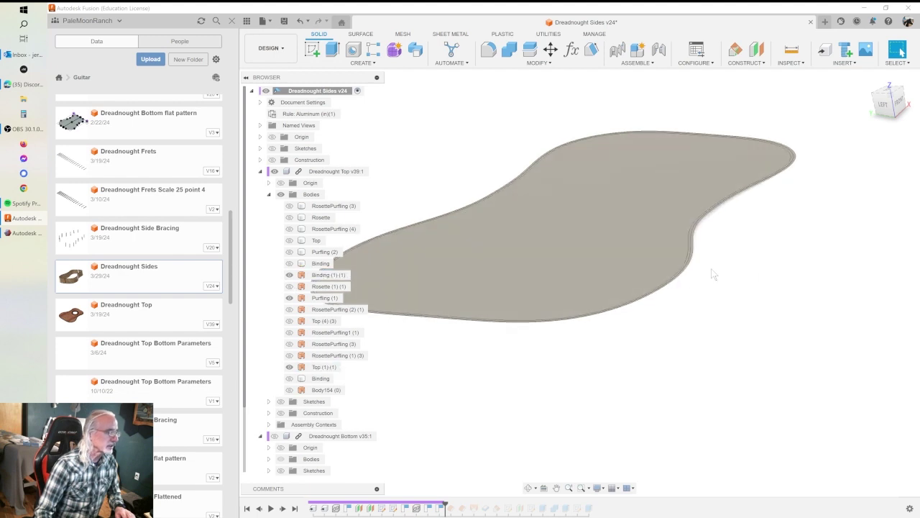
middle_click_drag(765, 290, 664, 298, "shift")
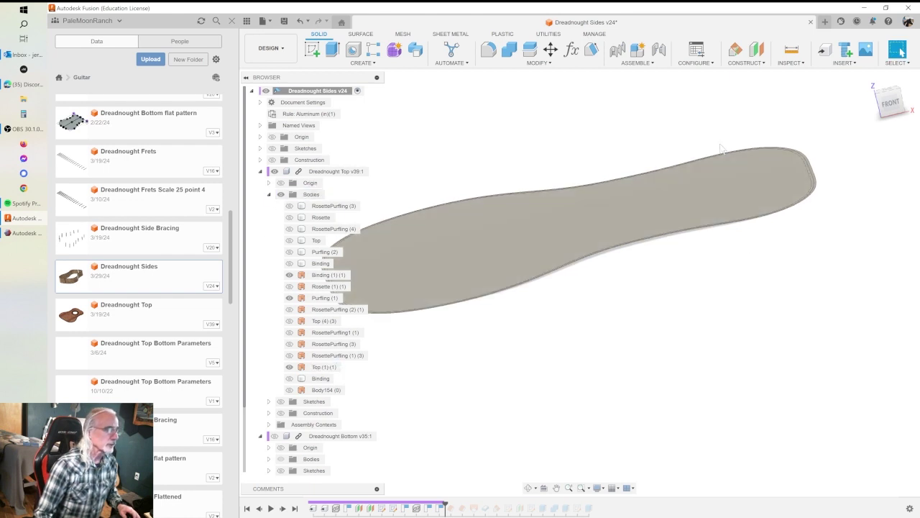
- Hide the bodies of Dreadnought Top and show its sketches, leaving the guitar outline in view
left_click(280, 194)
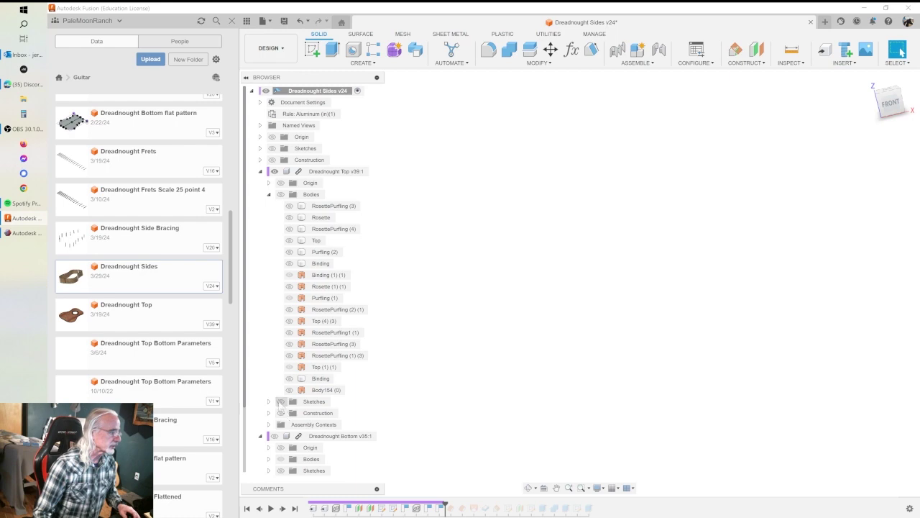
left_click(281, 401)
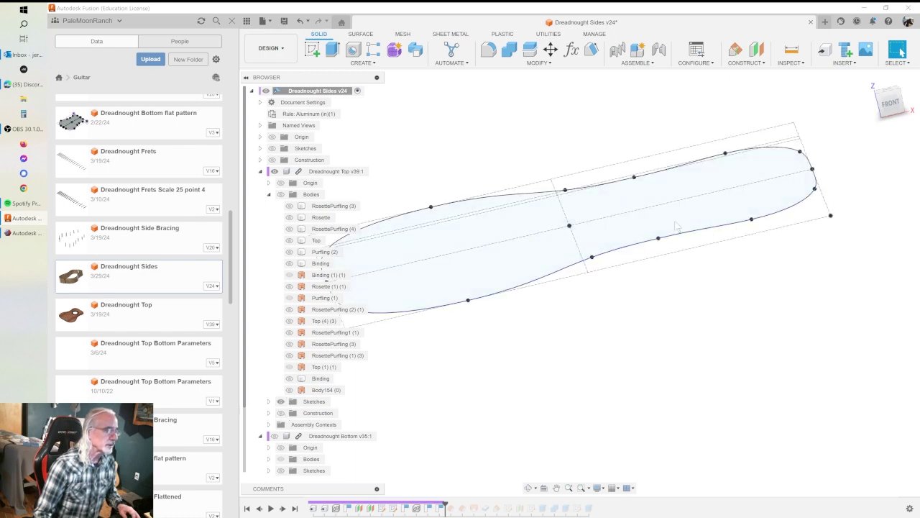
mouse_move(676, 226)
middle_mouse_down("shift")
mouse_move(625, 218)
mouse_move(639, 230)
mouse_move(642, 220)
mouse_move(629, 232)
mouse_move(649, 213)
mouse_move(616, 252)
middle_mouse_up("shift")
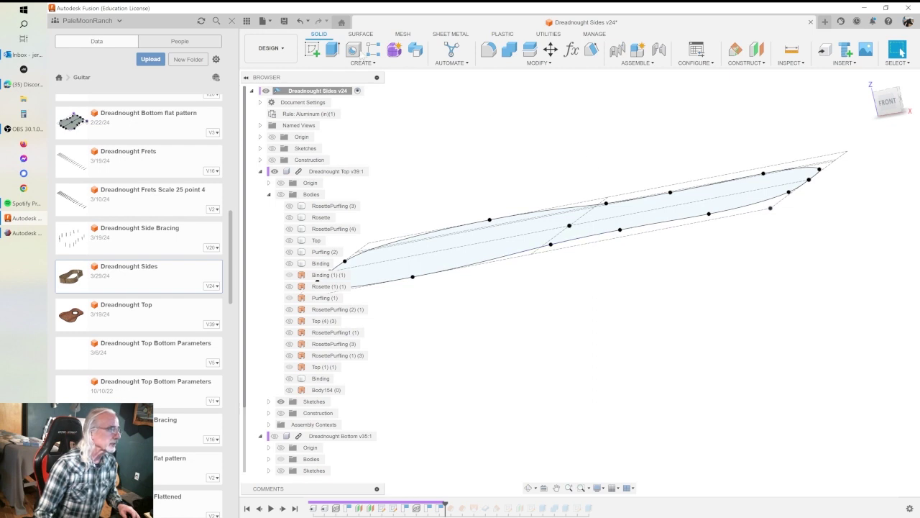
- Surface-extrude the guitar outline spline on two sides as a new body, 1 in upward and 5.50 in downward
left_click(361, 34)
left_click(352, 50)
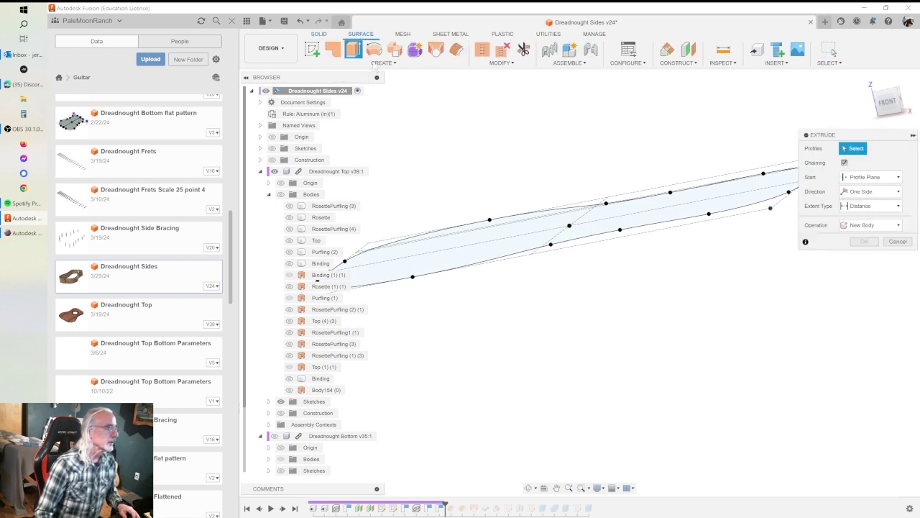
left_click(530, 234)
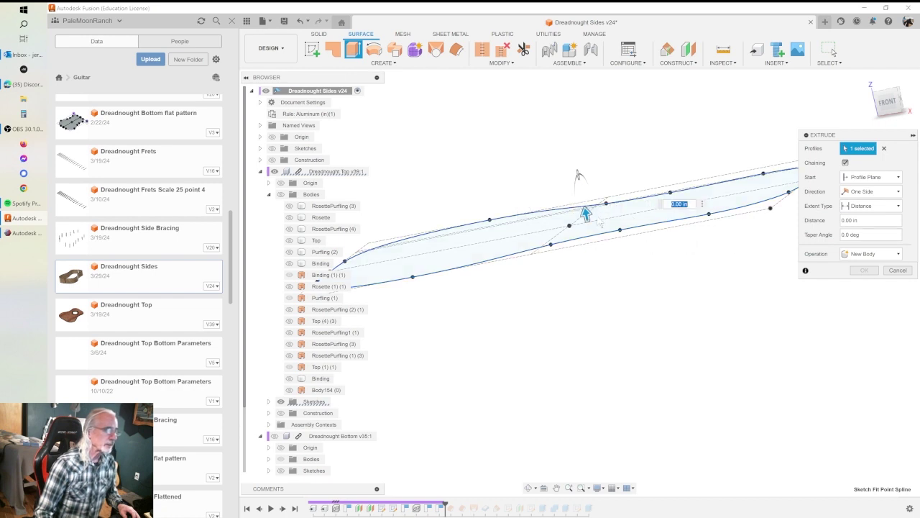
left_click(873, 191)
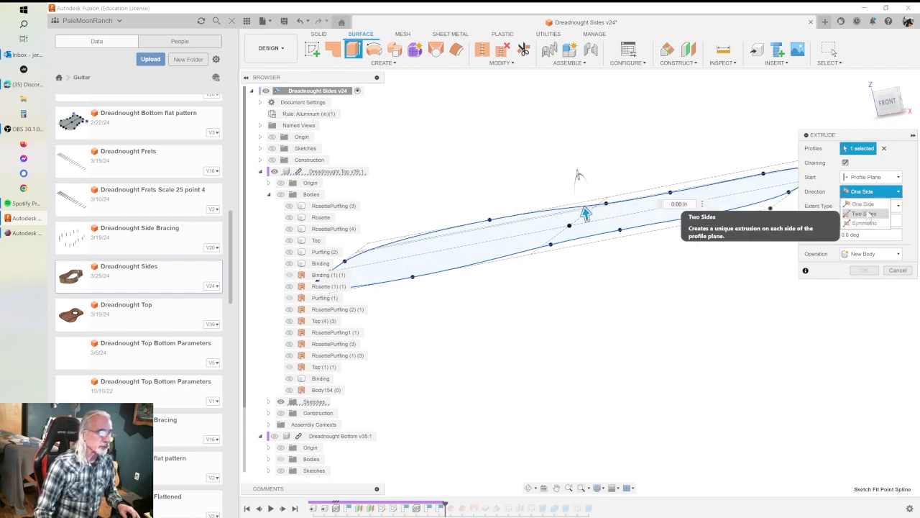
left_click(870, 215)
type("1")
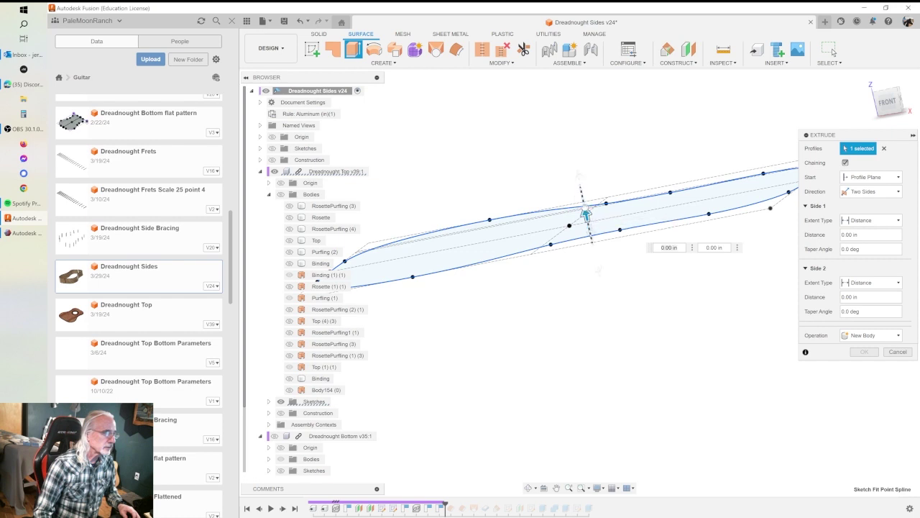
left_click_drag(590, 230, 619, 366)
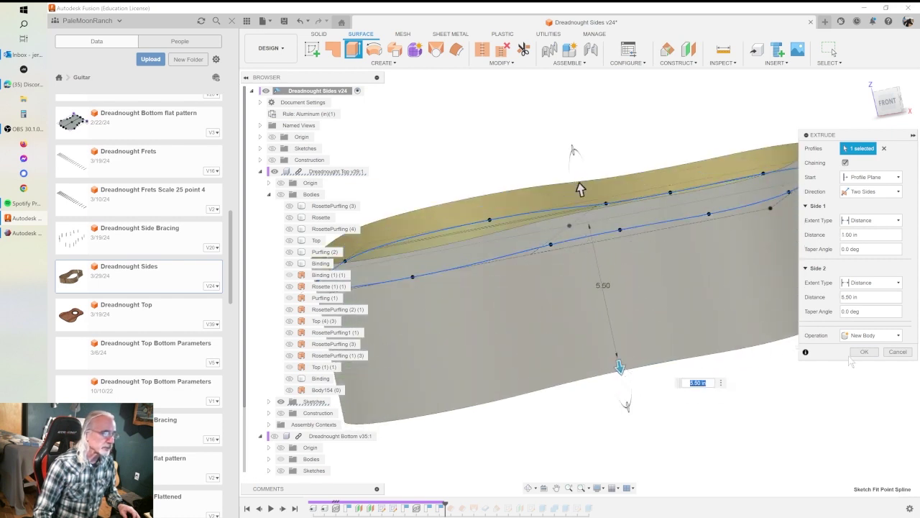
left_click(865, 351)
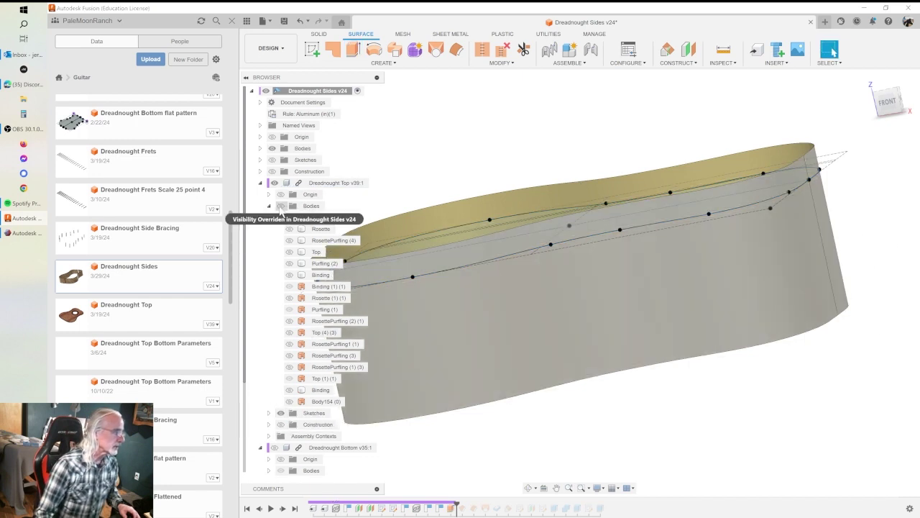
- Show the bodies of Dreadnought Top again, and in Dreadnought Bottom show only the Binding Top (1) surface
left_click(280, 206)
middle_click_drag(622, 214, 541, 192, "shift")
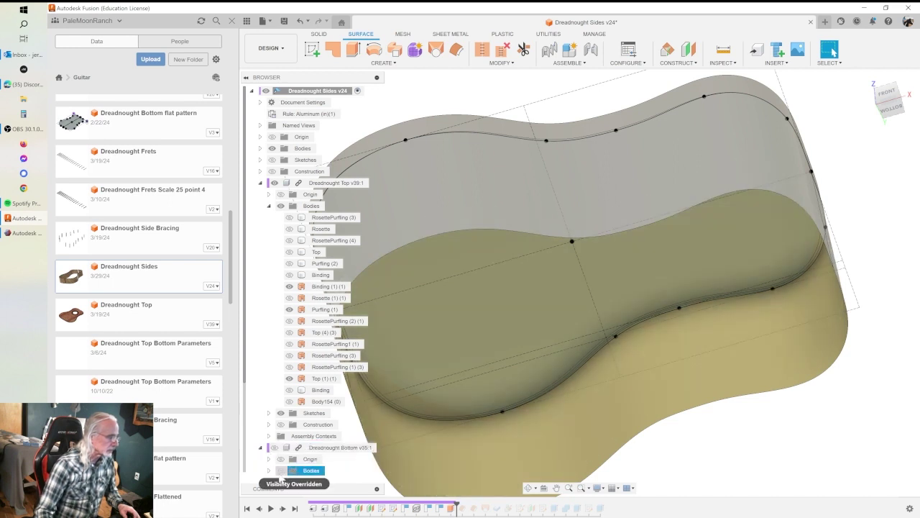
left_click(268, 470)
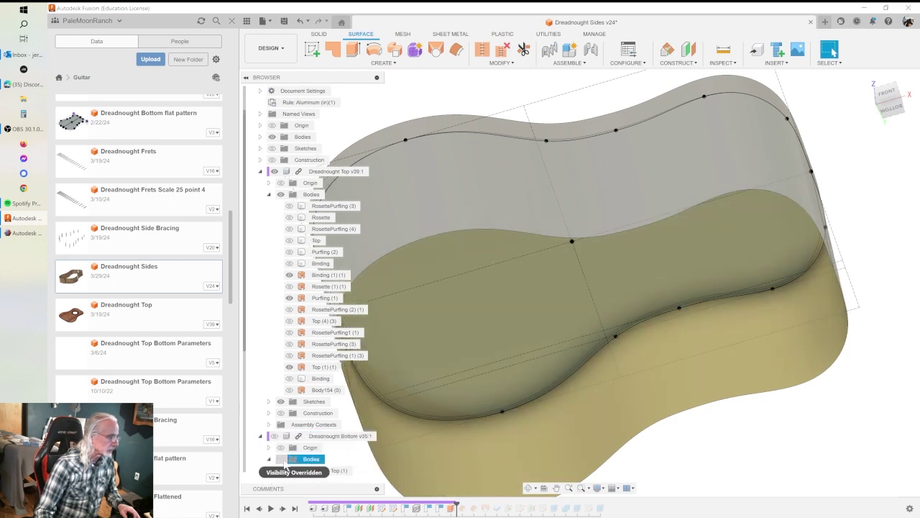
left_click(281, 458)
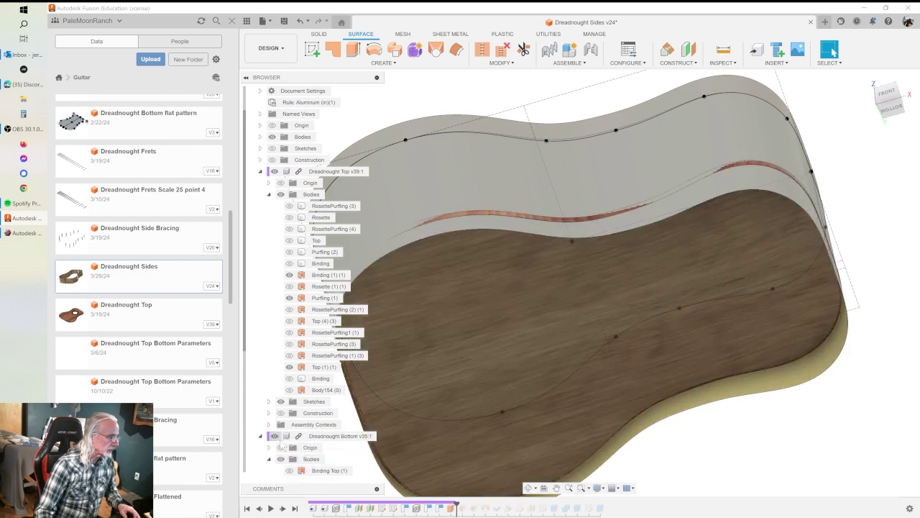
scroll(316, 475, "down", 3)
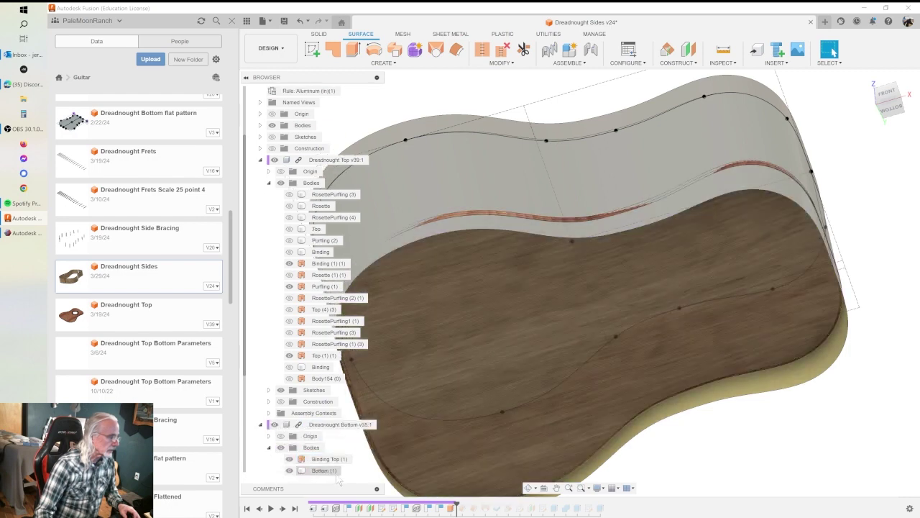
left_click(289, 447)
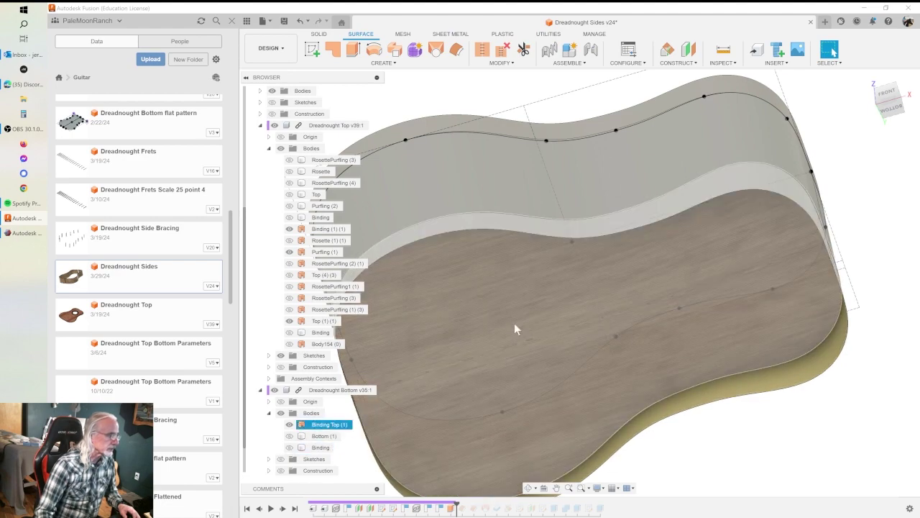
middle_click_drag(514, 323, 614, 297, "shift")
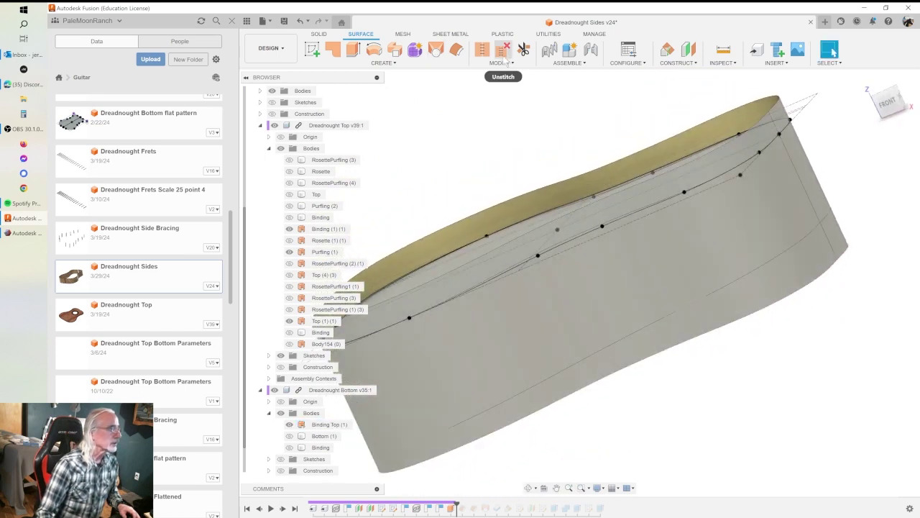
- Split the extruded side surface with the Top (1) (1) and Binding Top (1) surfaces as splitting tools, keeping the tools extended
left_click(503, 62)
left_click(495, 179)
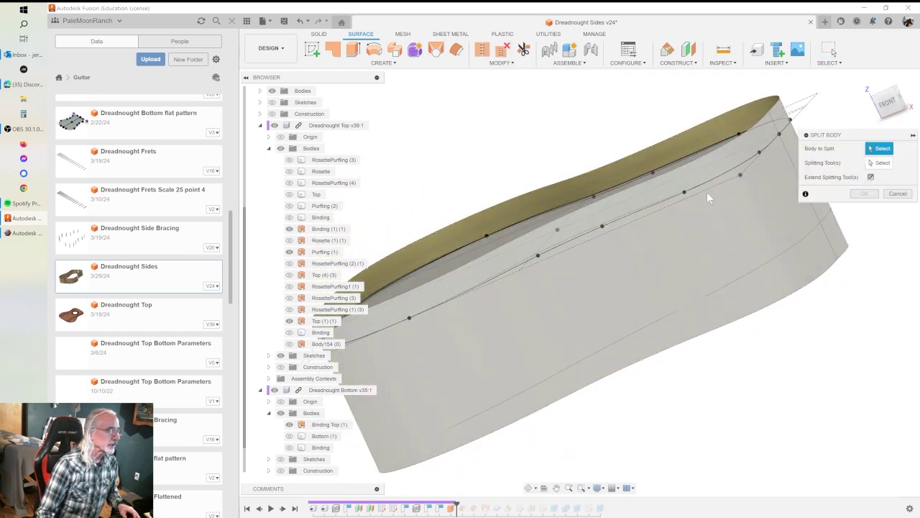
left_click(664, 241)
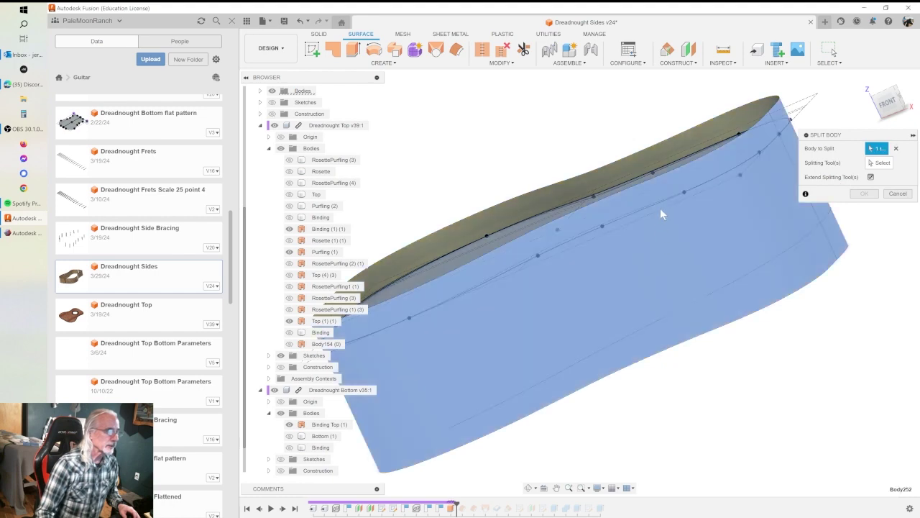
middle_click_drag(645, 242, 531, 194, "shift")
left_click(530, 190)
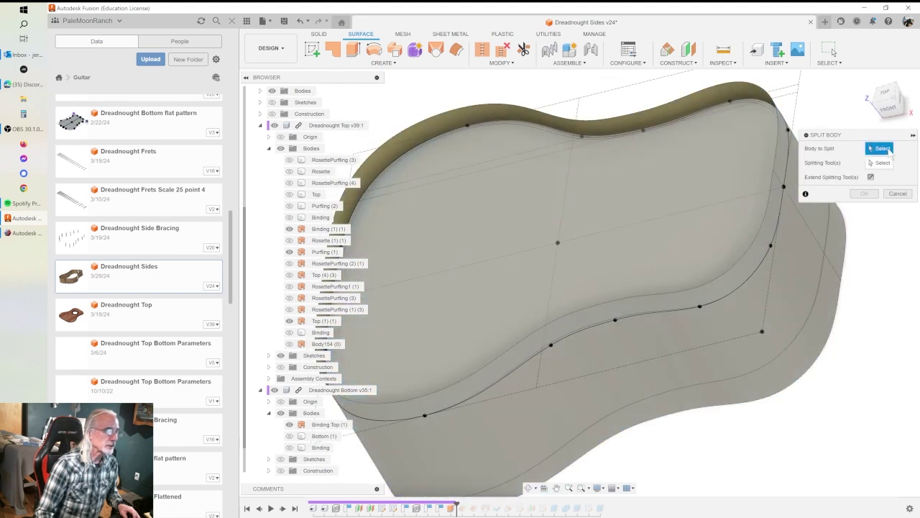
left_click(675, 330)
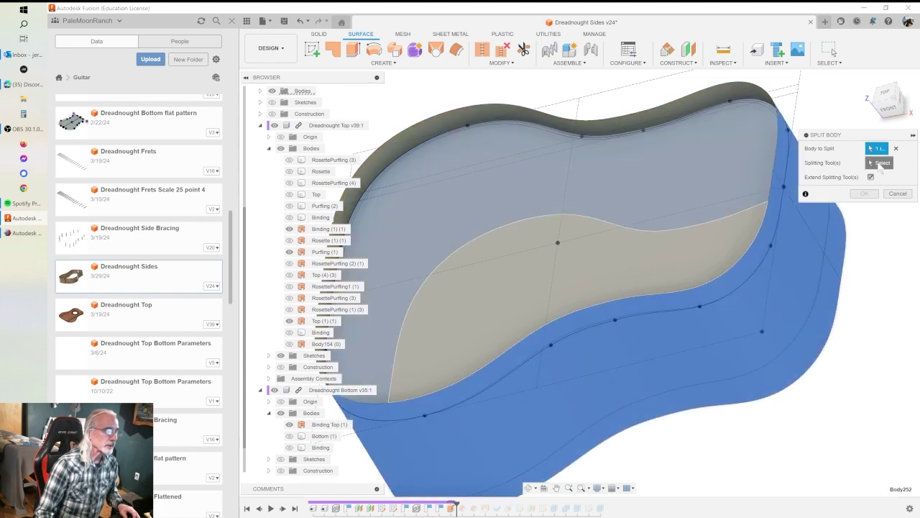
left_click(642, 241)
middle_click_drag(642, 240, 833, 52, "shift")
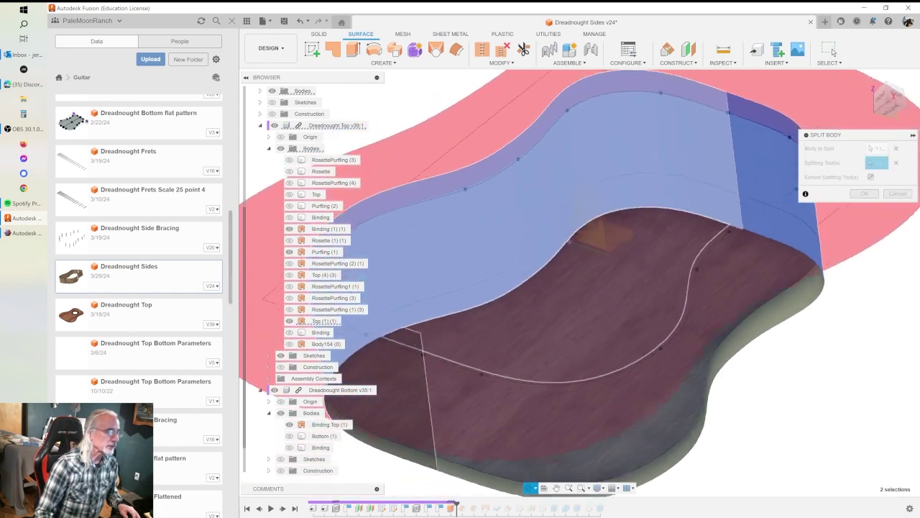
middle_click_drag(652, 281, 755, 198, "shift")
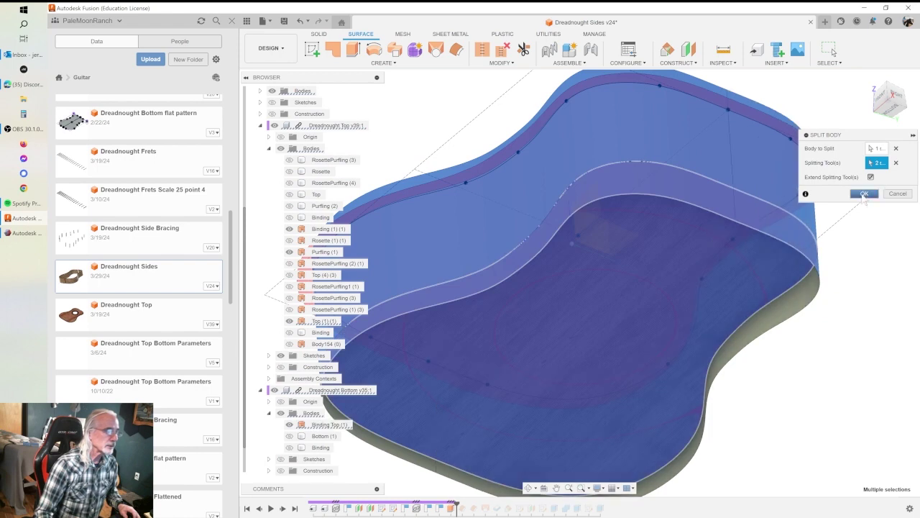
key("Return")
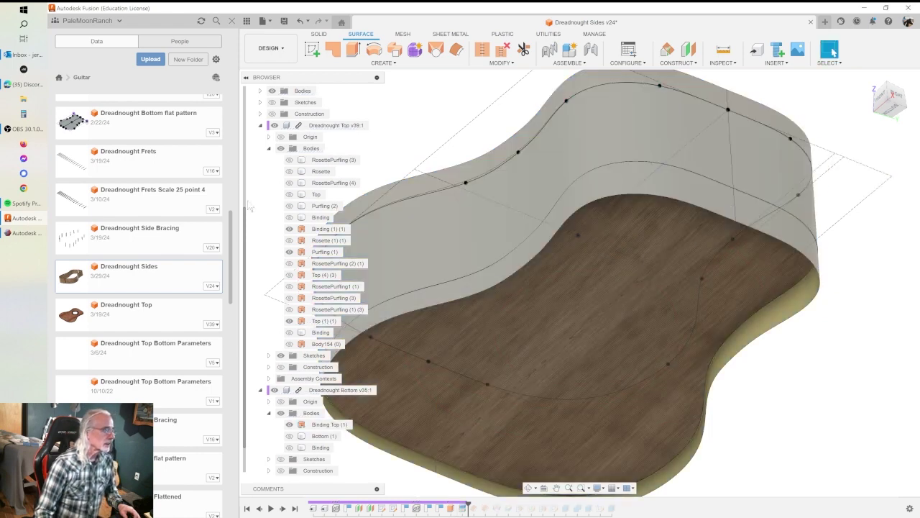
- Hide the Dreadnought Top and Dreadnought Bottom components and expand the main design's Bodies folder
left_click(274, 125)
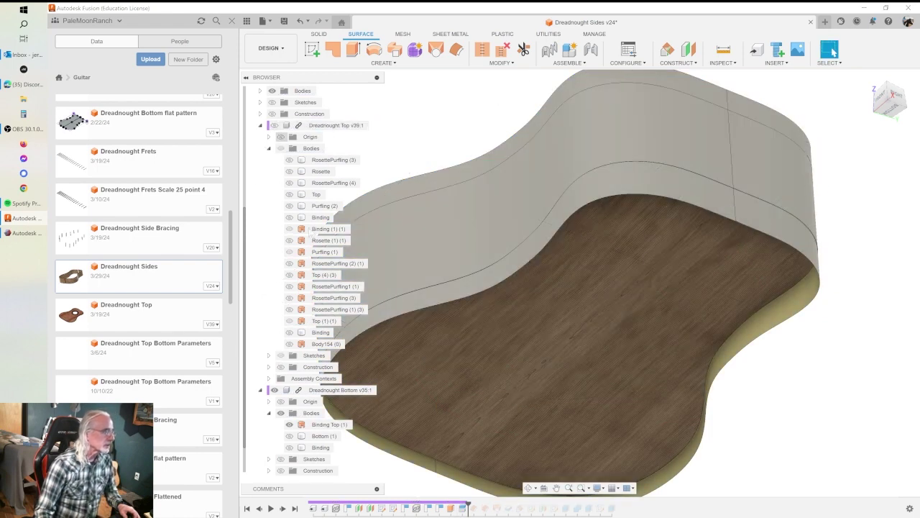
left_click(294, 392)
left_click(274, 390)
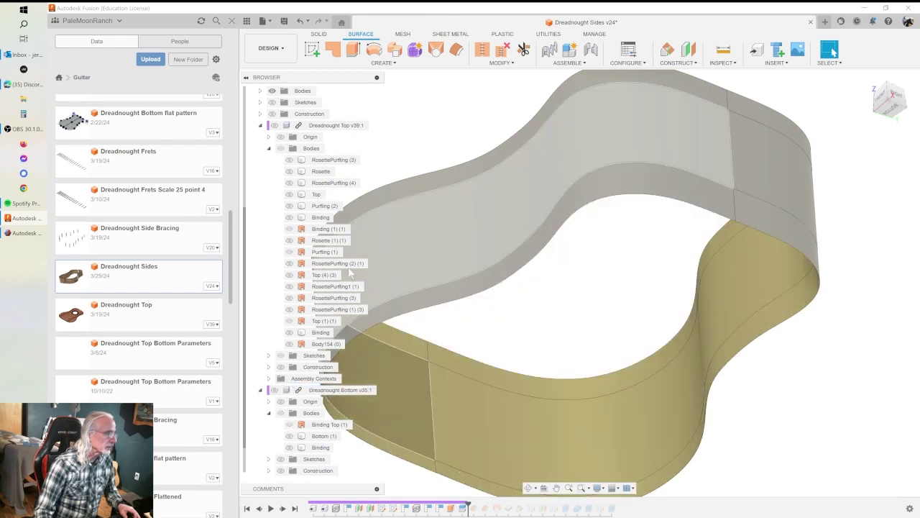
scroll(348, 247, "up", 2)
left_click(260, 149)
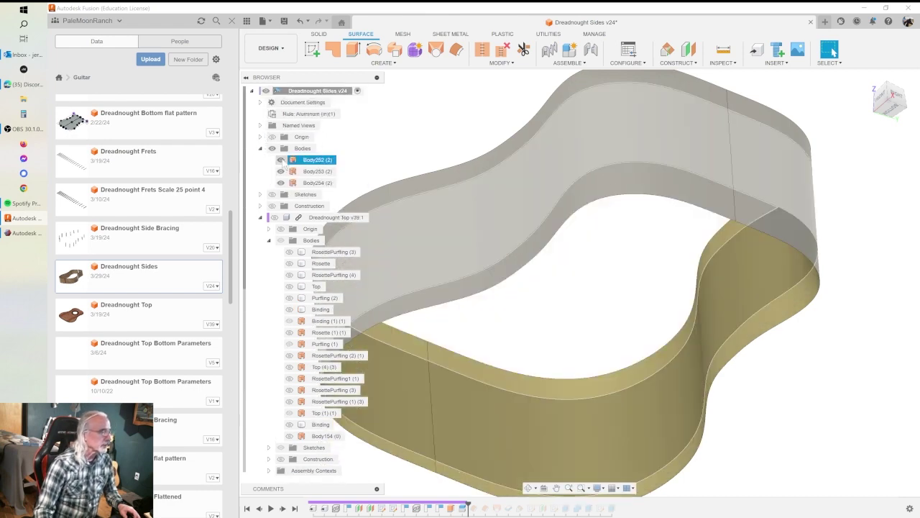
- Compare the three split side surfaces by toggling their visibility, leaving only the middle band Body252 shown
left_click(280, 159)
left_click(281, 160)
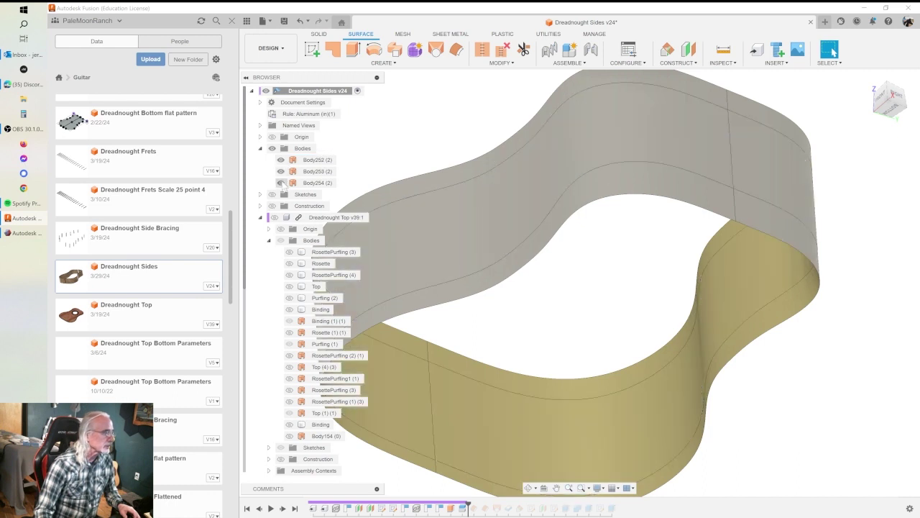
left_click(280, 183)
left_click(280, 159)
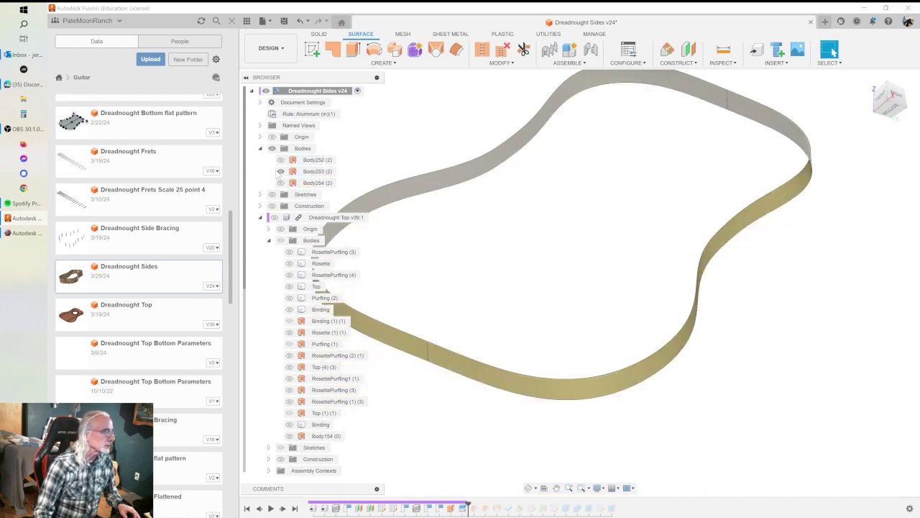
left_click(280, 183)
left_click(281, 171)
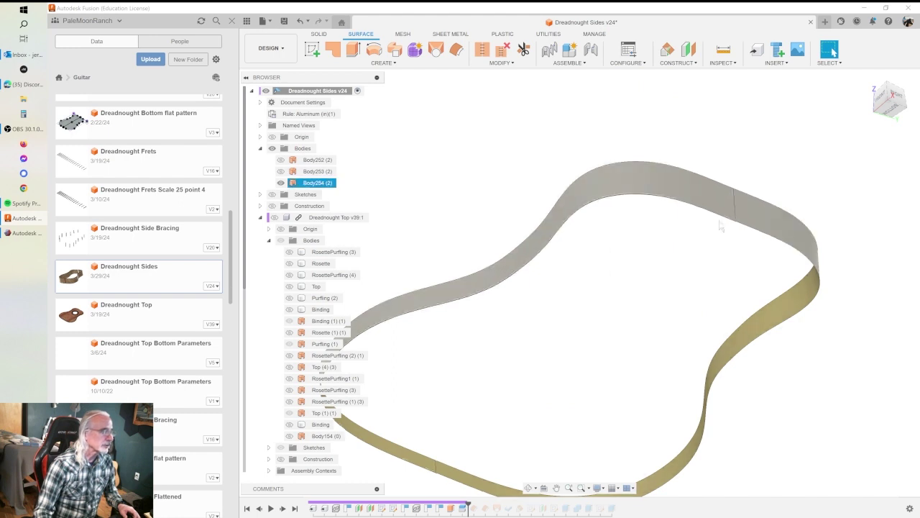
left_click(280, 160)
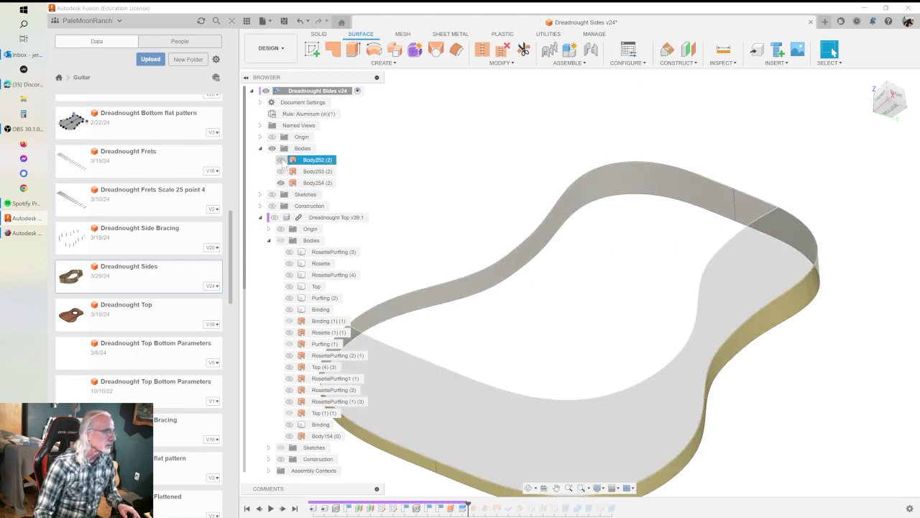
left_click(281, 159)
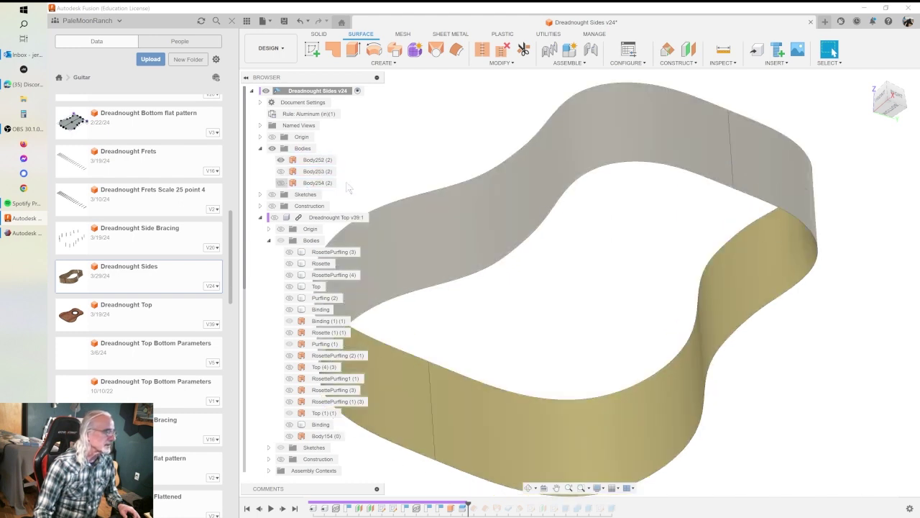
- Start a sketch on the YZ origin plane and draw a vertical line from the origin to beyond the side band's edge
middle_click_drag(648, 253, 761, 98, "shift")
middle_click_drag(744, 232, 804, 224)
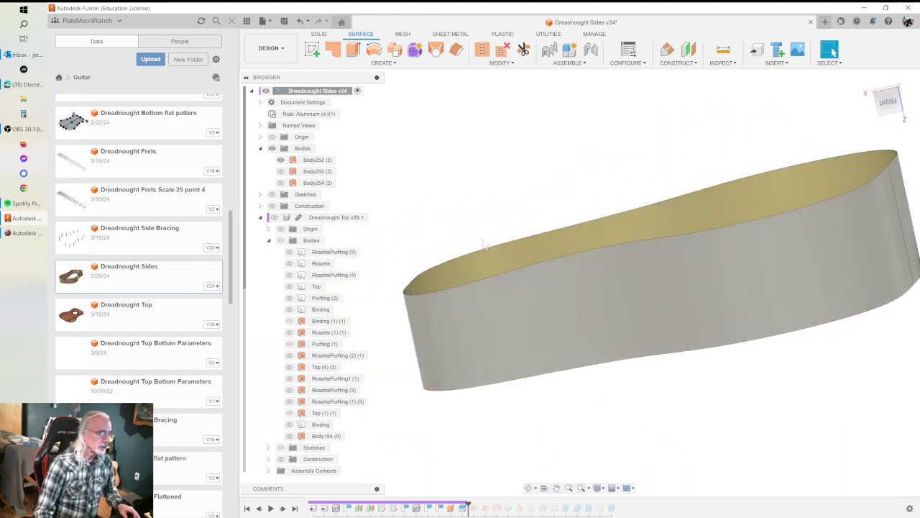
middle_click_drag(538, 317, 411, 226, "shift")
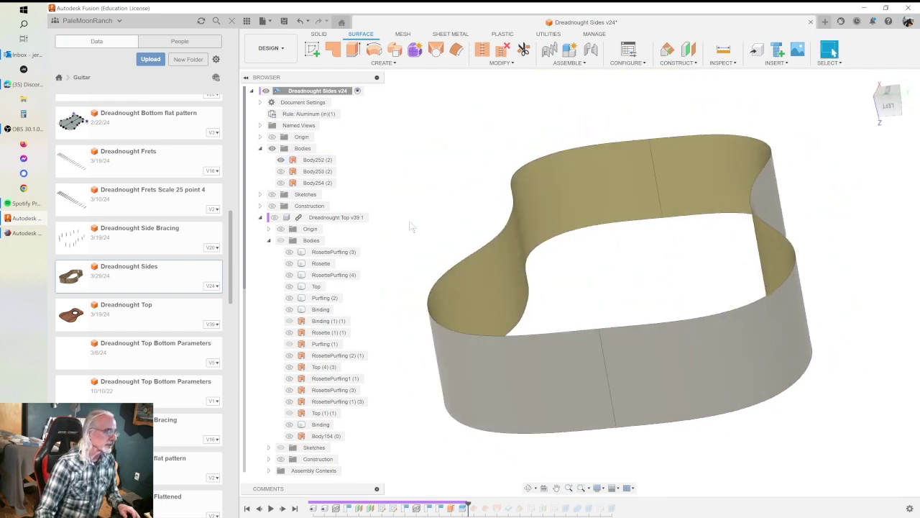
left_click(312, 49)
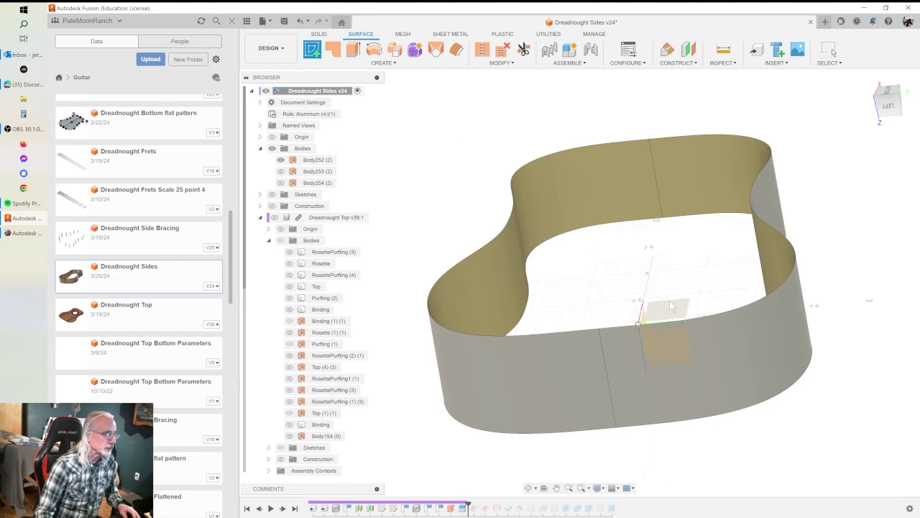
left_click(663, 354)
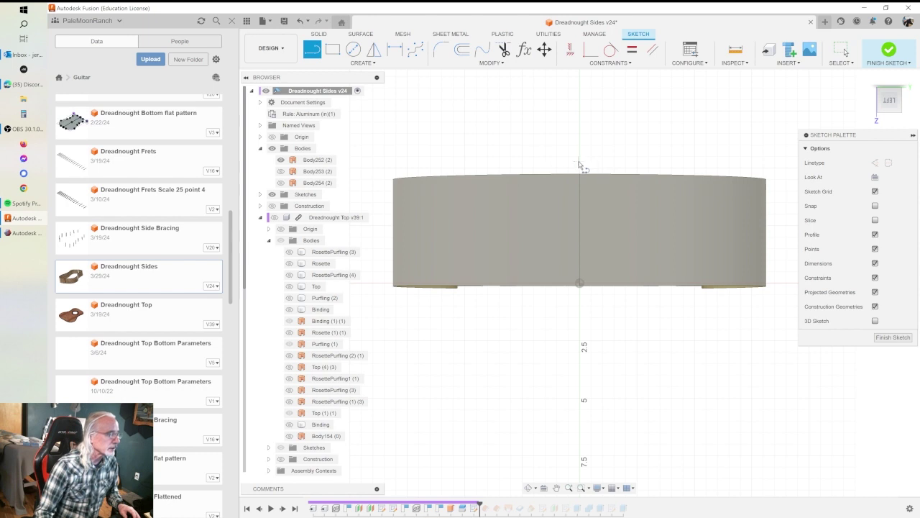
left_click(580, 284)
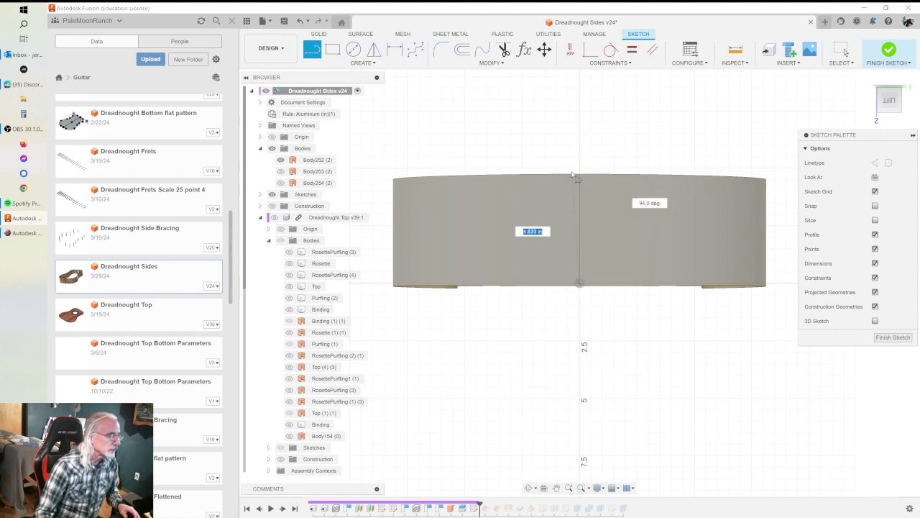
left_click(579, 136)
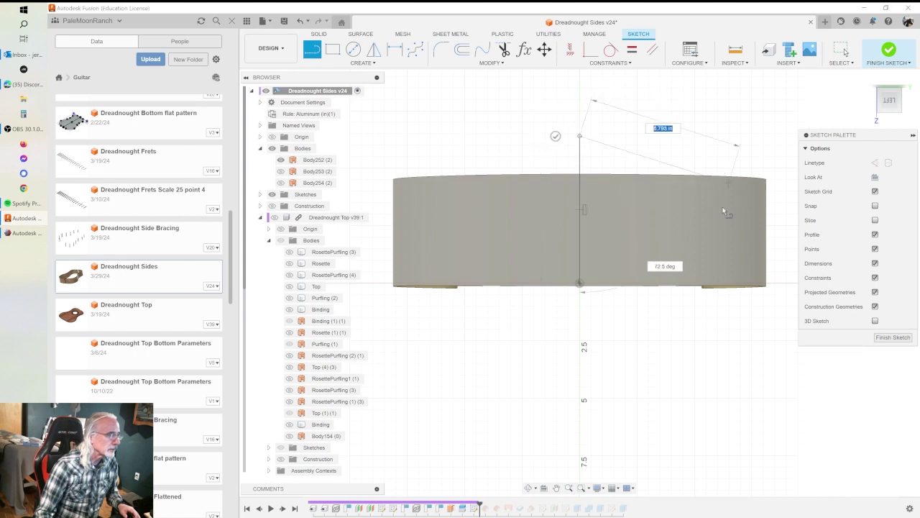
key("Escape")
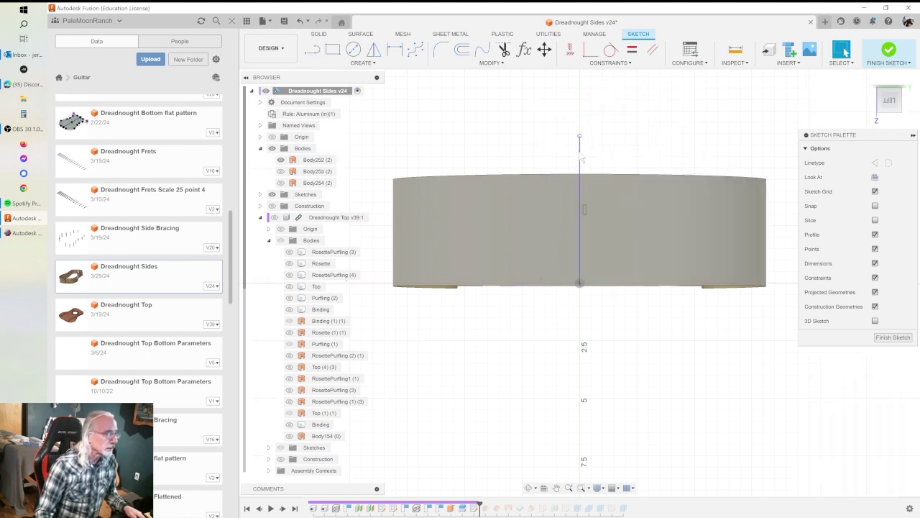
- Delete the line's coincident constraint at the origin and stretch that end past the opposite edge, making the line about 14 in long
left_click(579, 284)
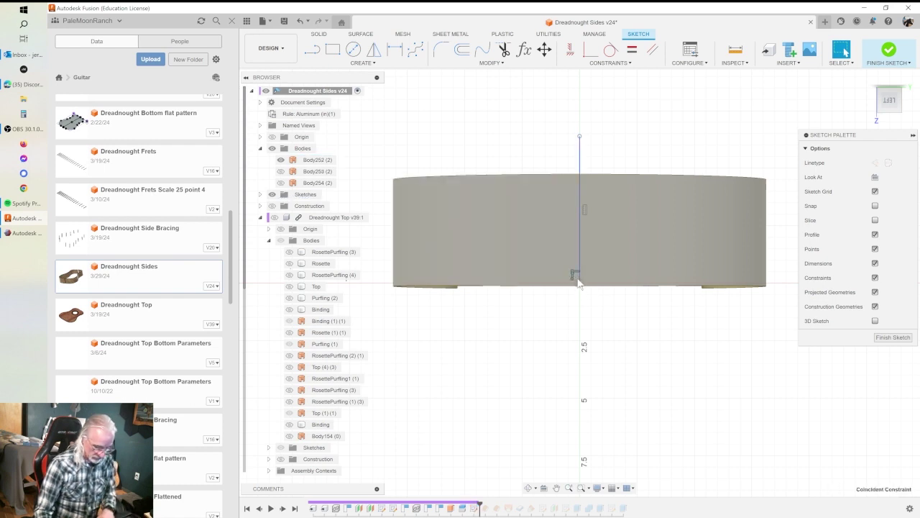
key("Delete")
left_click_drag(581, 285, 582, 312)
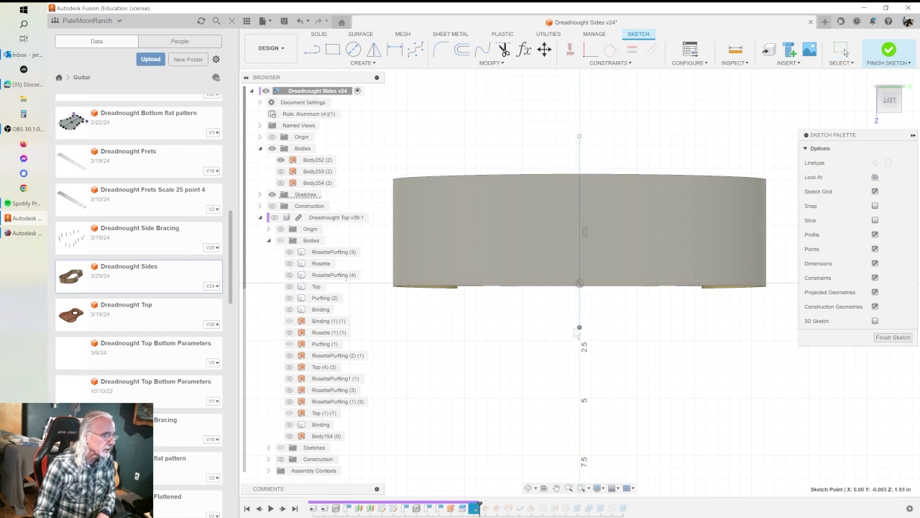
mouse_move(581, 332)
left_mouse_down()
mouse_move(596, 438)
mouse_move(582, 459)
left_mouse_up()
- Constrain the vertical line's midpoint to the origin and finish the sketch
scroll(586, 288, "up", 5)
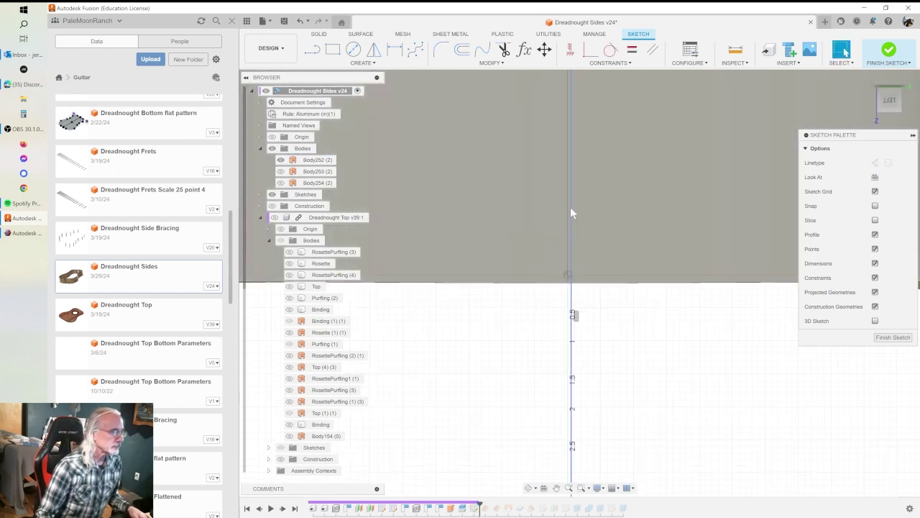
left_click(571, 207)
left_click(609, 62)
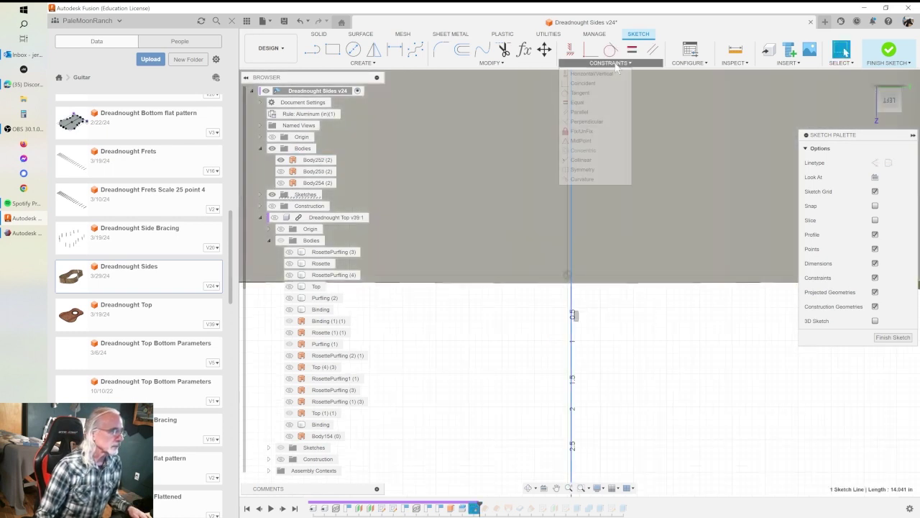
left_click(580, 140)
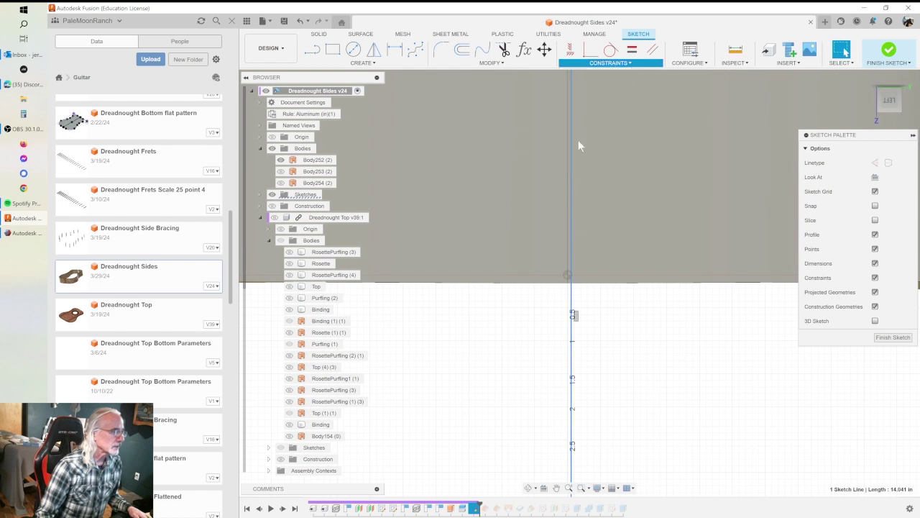
left_click(568, 276)
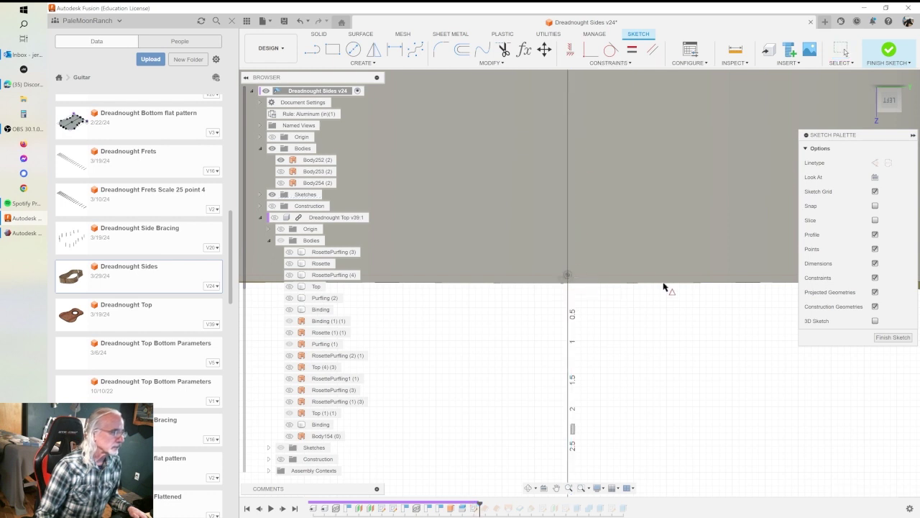
scroll(663, 286, "down", 10)
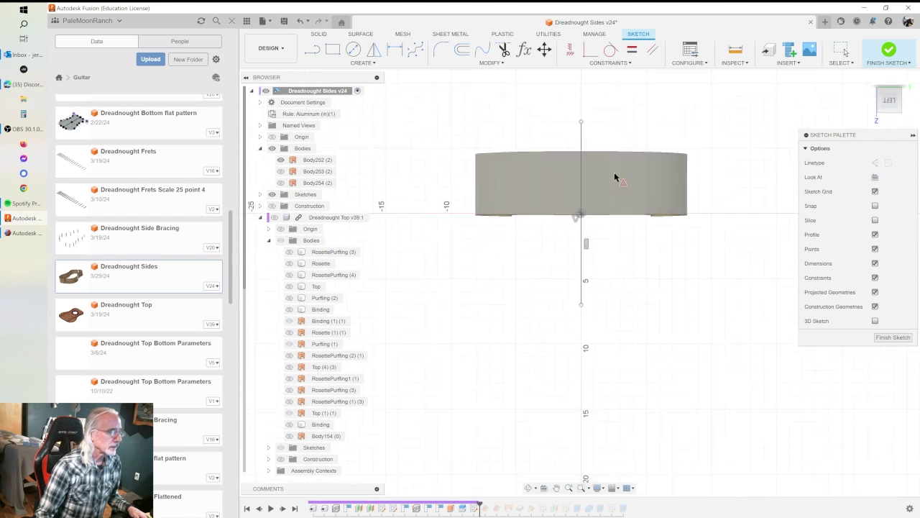
key("Escape")
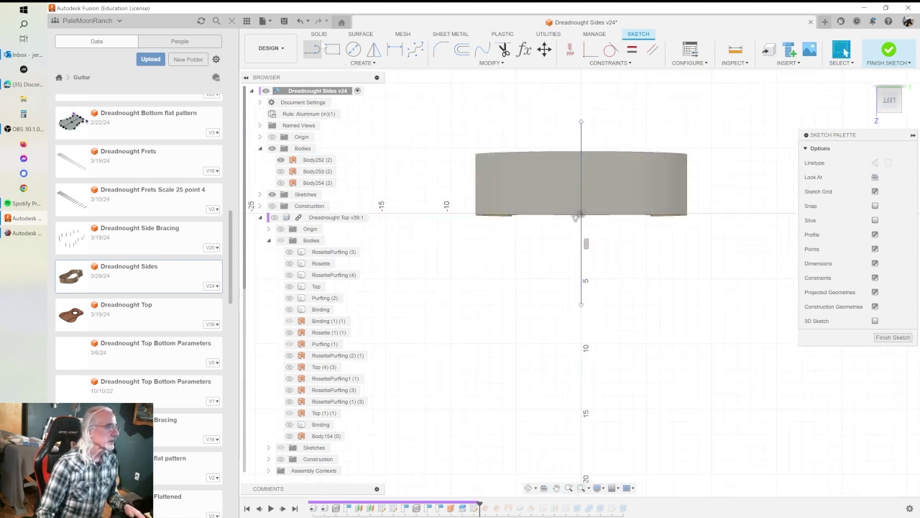
left_click(893, 337)
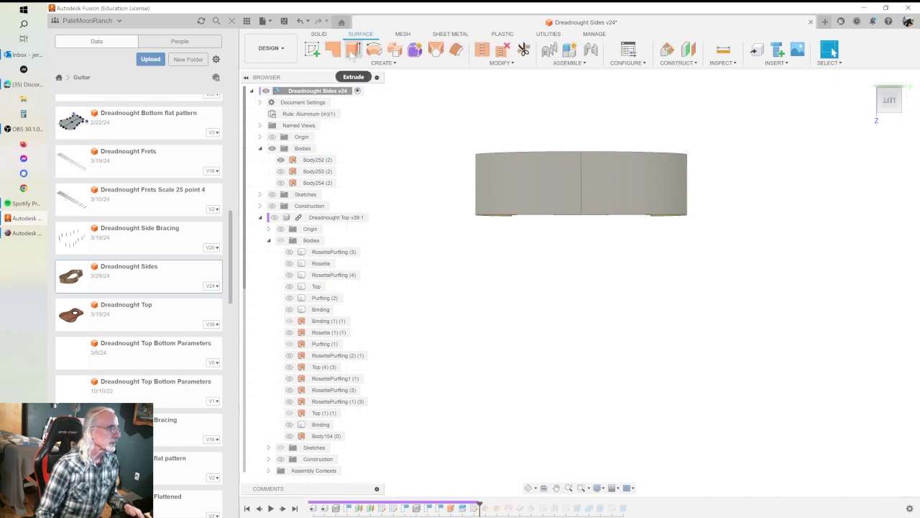
- Surface-extrude the vertical line on two sides as a new body, 12 in on side 1 and 10 in on side 2
left_click(352, 50)
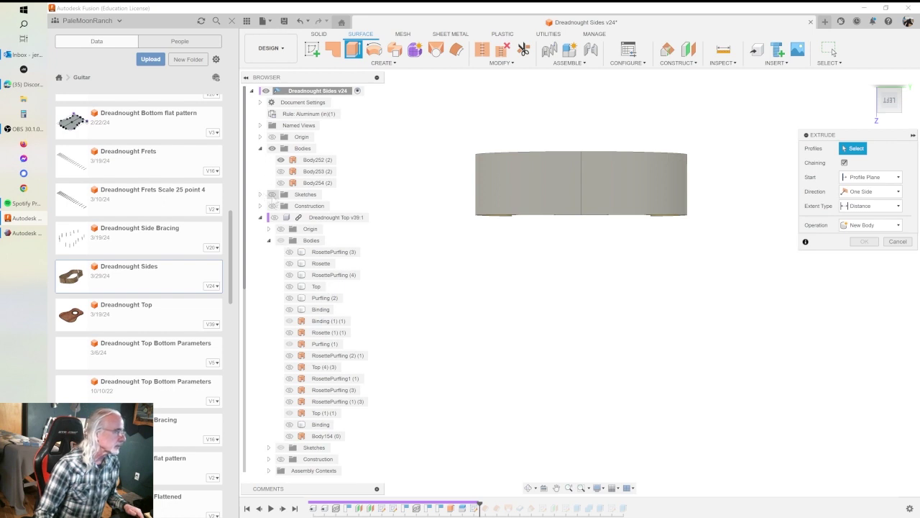
left_click(582, 278)
left_click(869, 191)
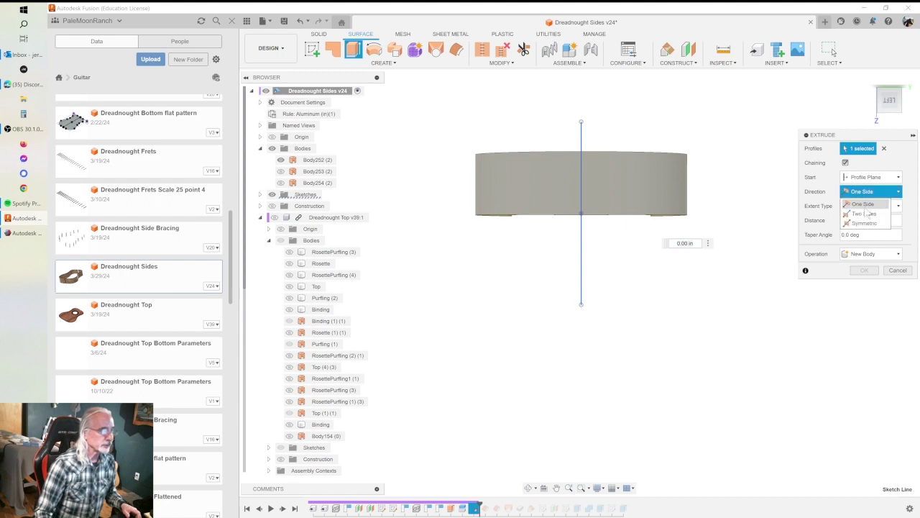
left_click(865, 213)
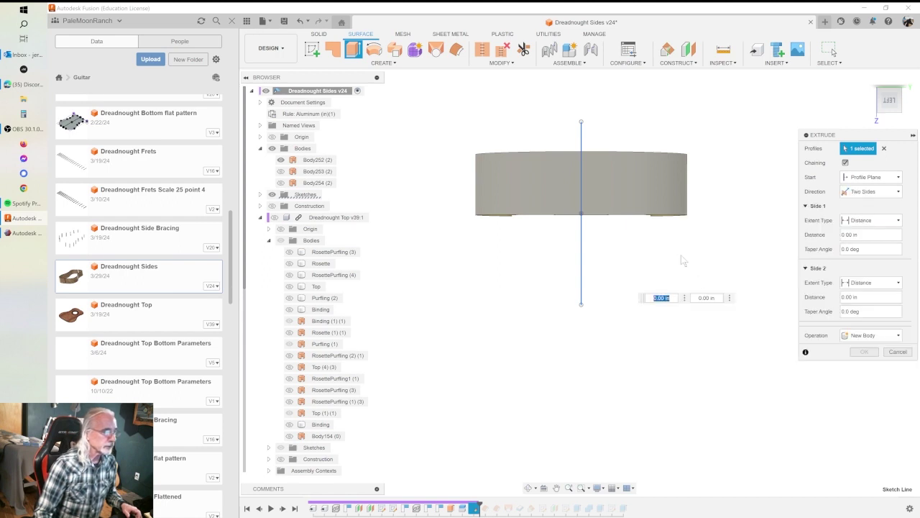
middle_click_drag(709, 271, 590, 258, "shift")
left_click_drag(594, 259, 714, 188)
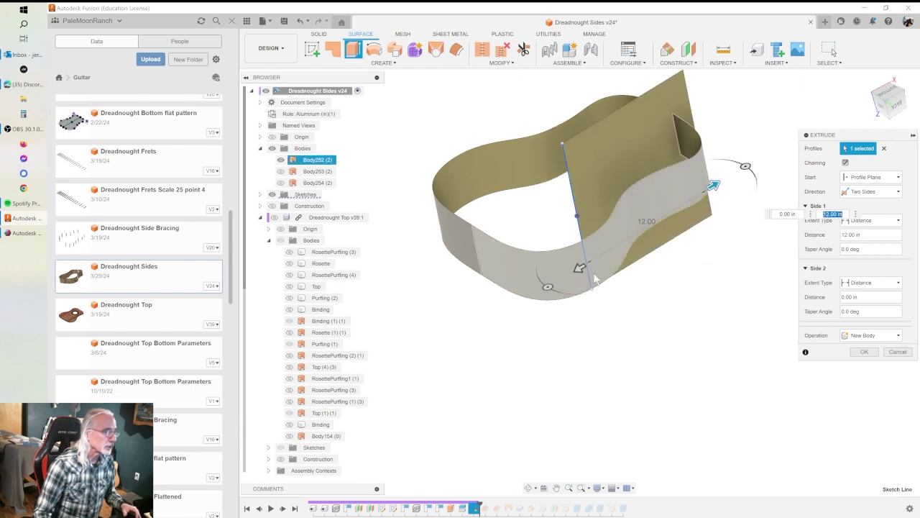
left_click_drag(578, 268, 554, 283)
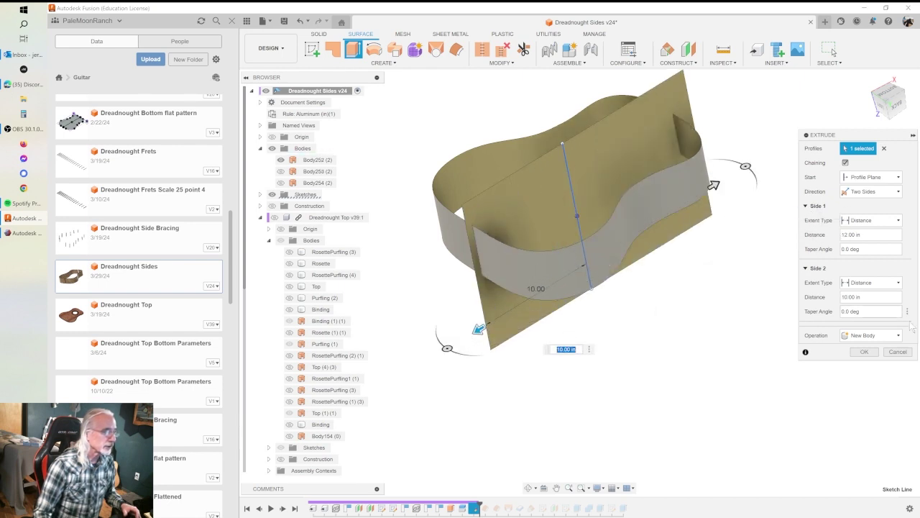
left_click(864, 352)
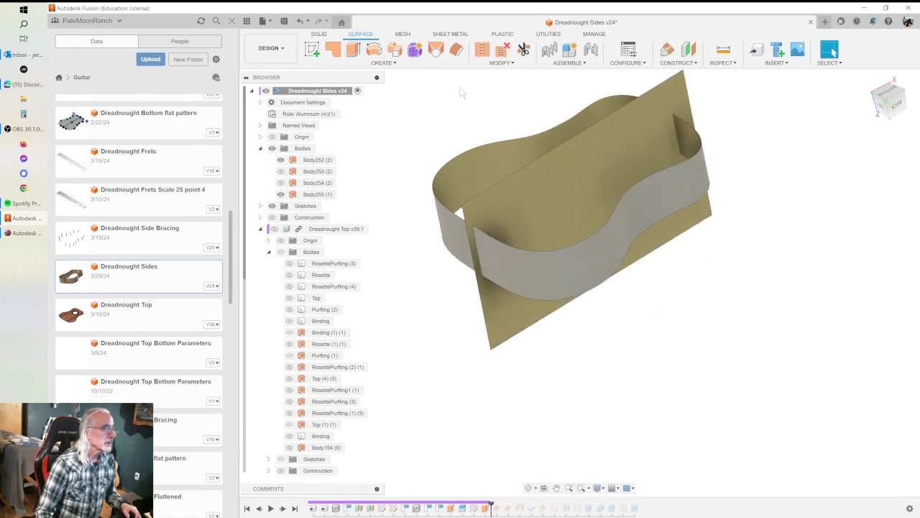
- Split the side band Body252 with the flat extruded centre surface as splitting tool, keeping the tool extended
left_click(501, 63)
left_click(505, 181)
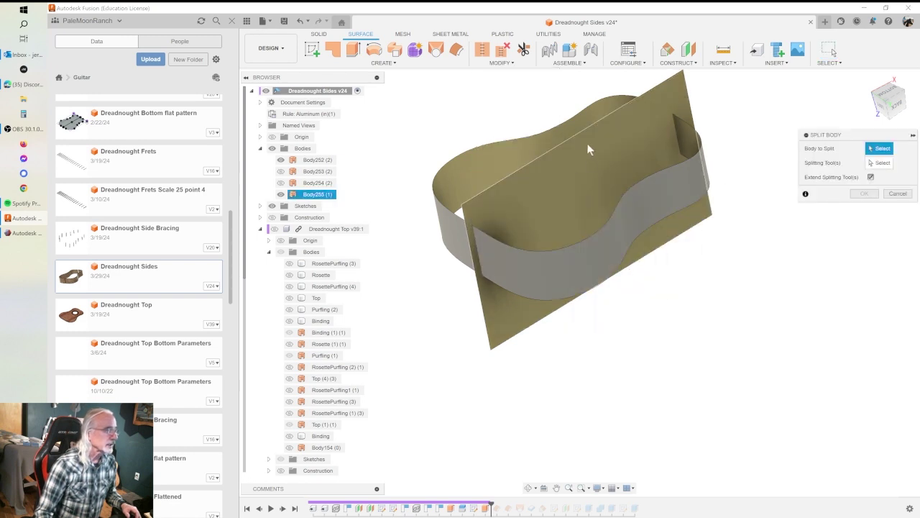
left_click(585, 256)
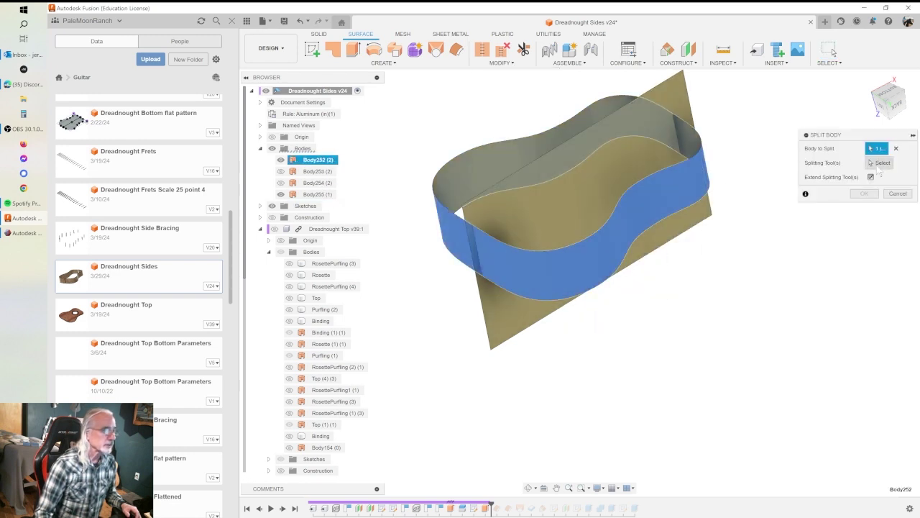
left_click(641, 145)
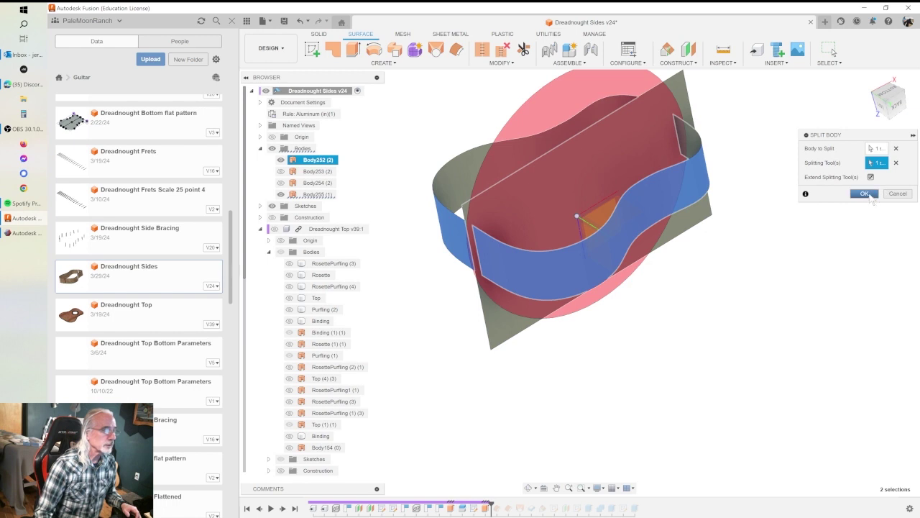
left_click(867, 194)
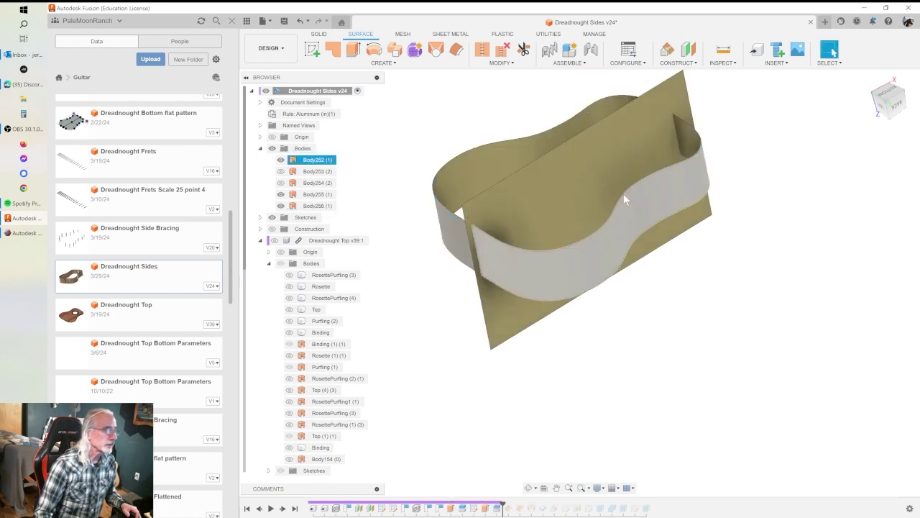
- Hide the other side half Body256 and the splitting surface Body255, leaving only the Body252 half visible
left_click(281, 205)
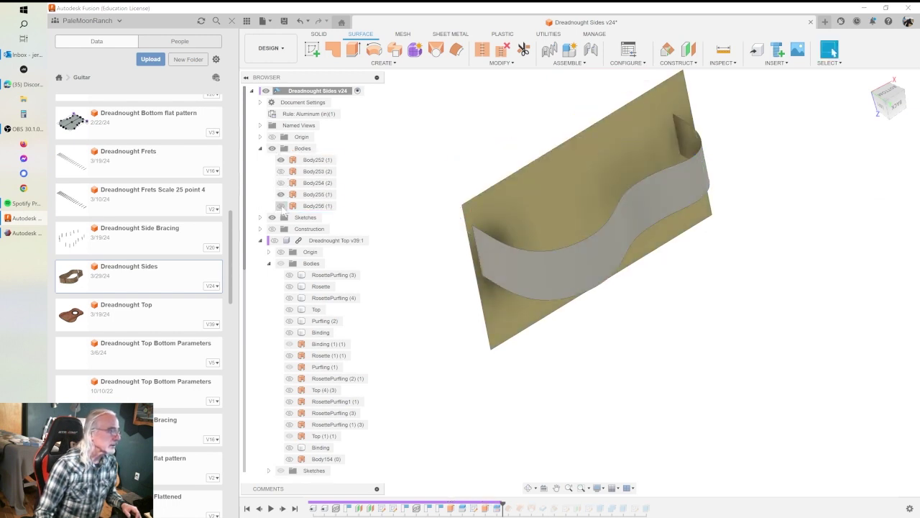
left_click(290, 206)
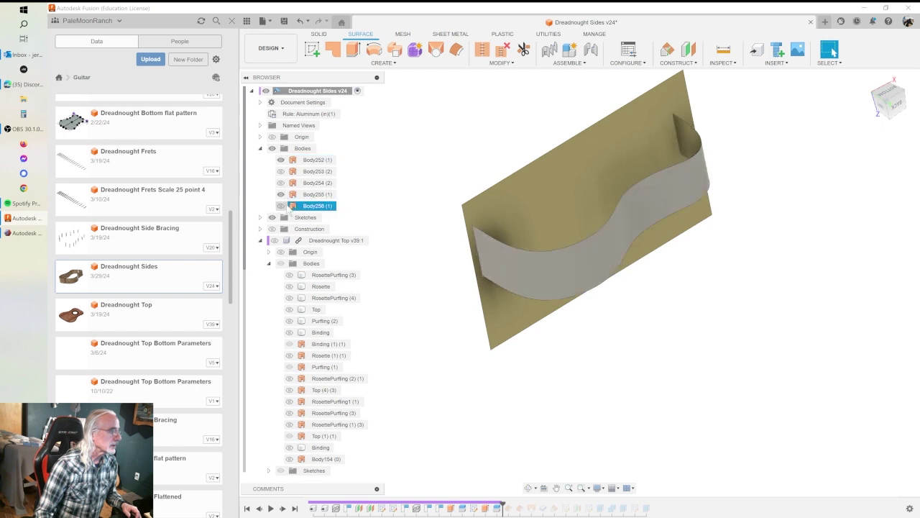
left_click(281, 194)
middle_click_drag(639, 253, 628, 275, "shift")
middle_click_drag(602, 229, 568, 284)
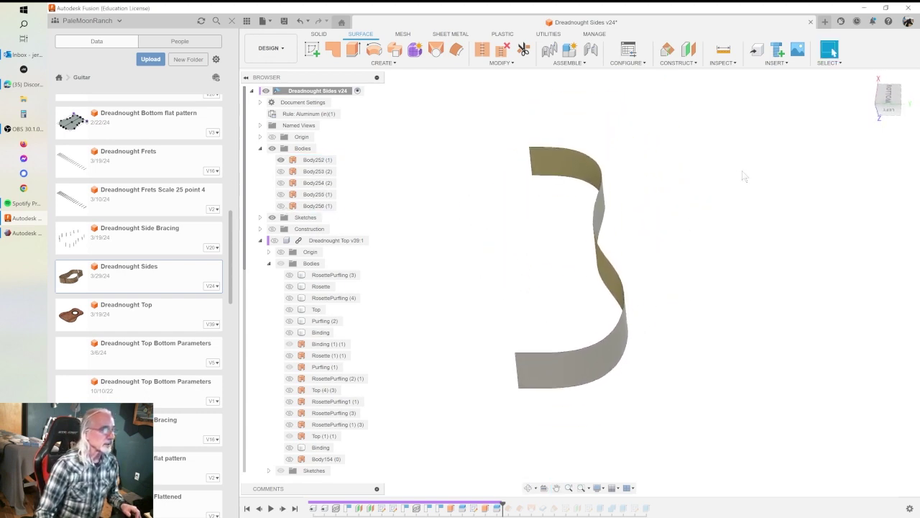
- Export the visible side half as the STL file Dreadnought Sides v24, replacing the existing file
left_click(264, 21)
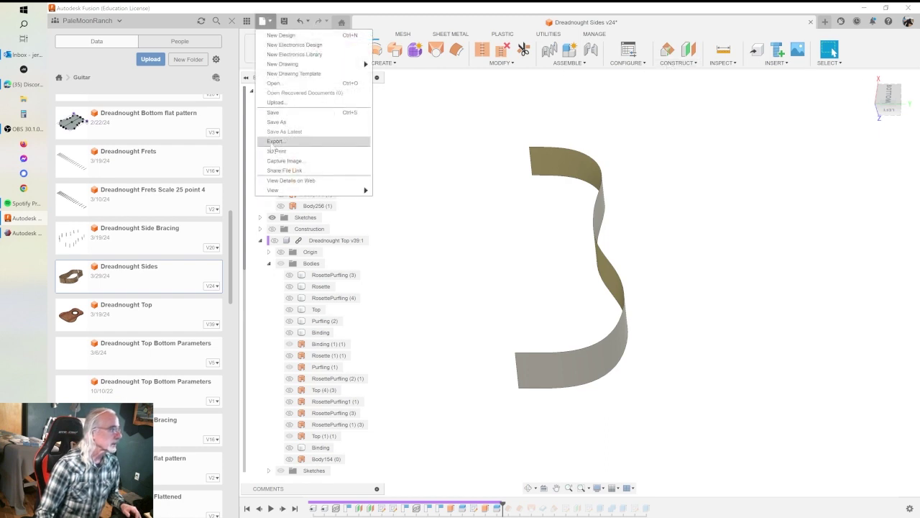
left_click(275, 142)
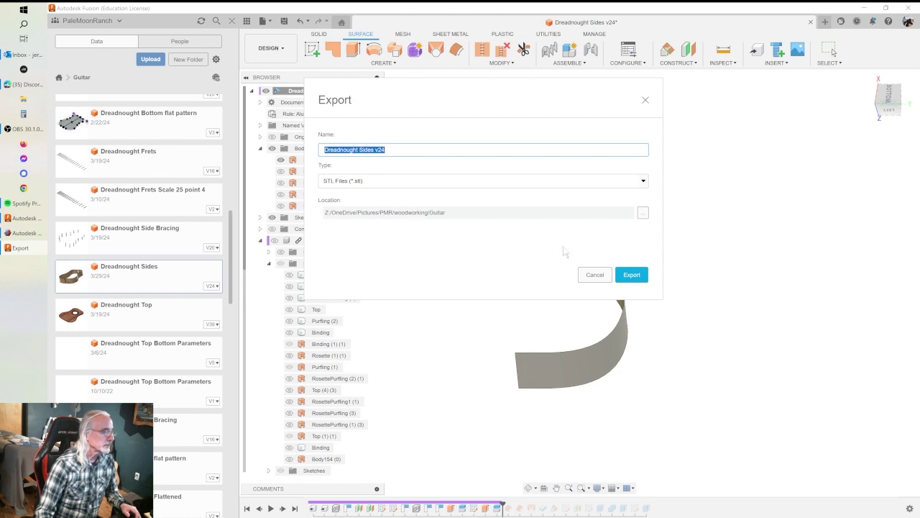
left_click(373, 181)
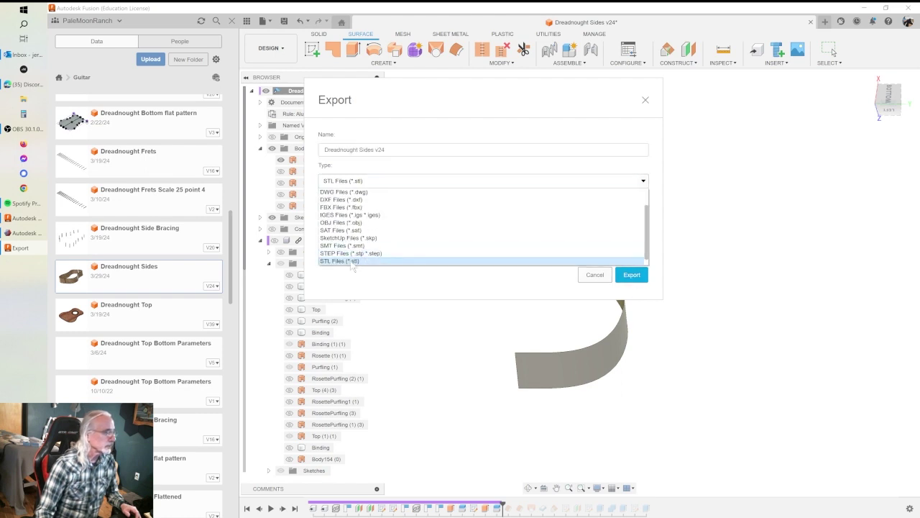
left_click(350, 262)
left_click(636, 276)
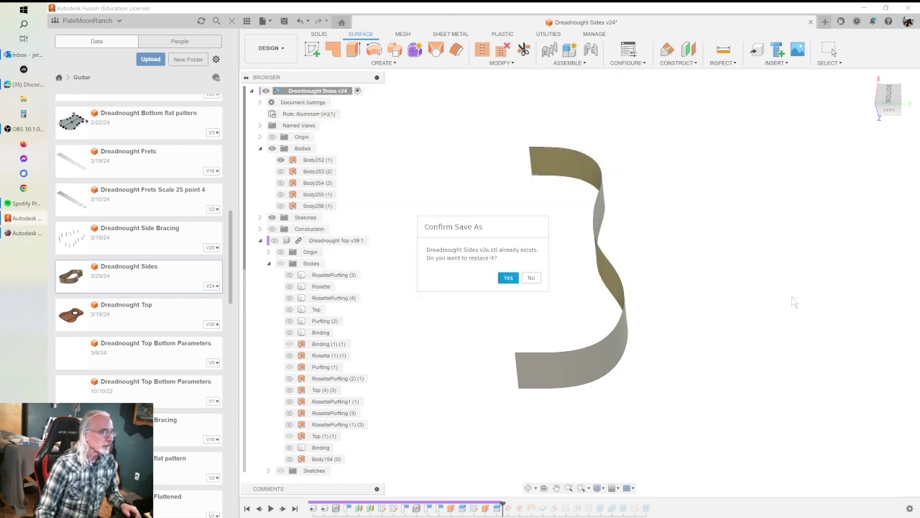
left_click(508, 277)
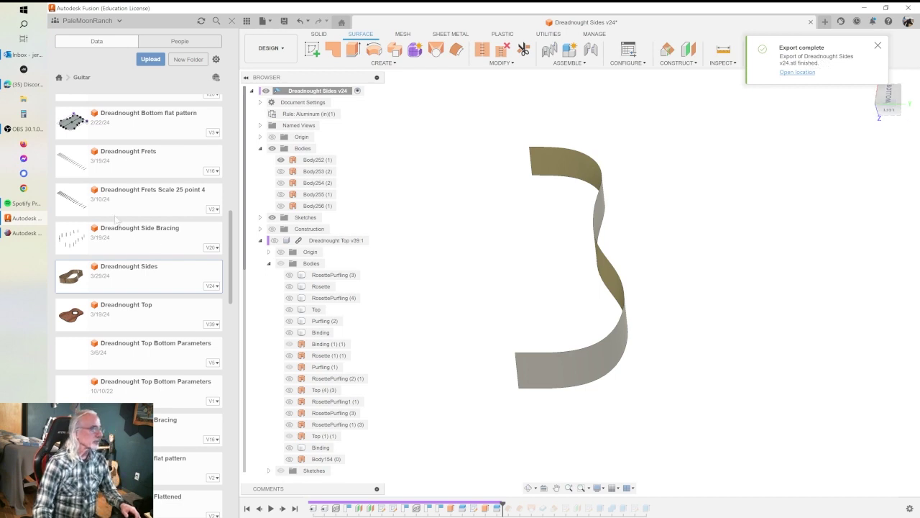
- Launch Meshmixer without restoring the previous file and maximise its window
left_click(24, 9)
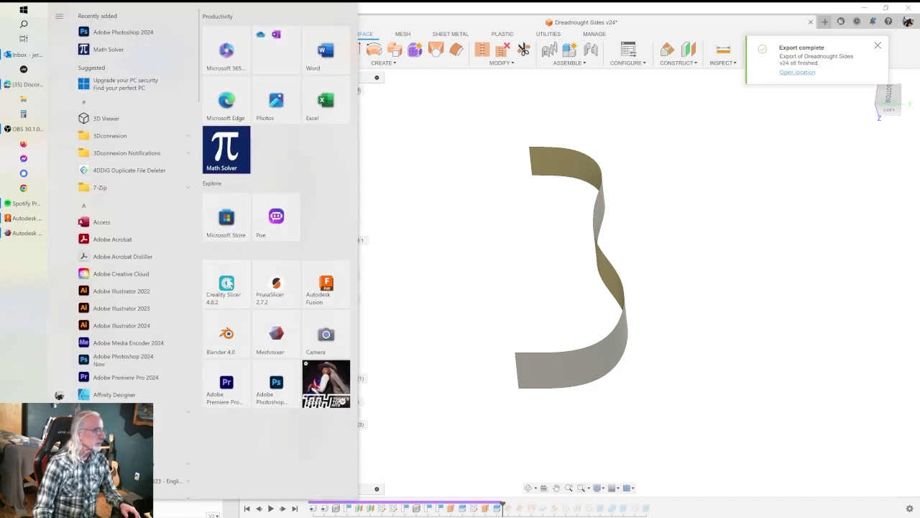
left_click(270, 350)
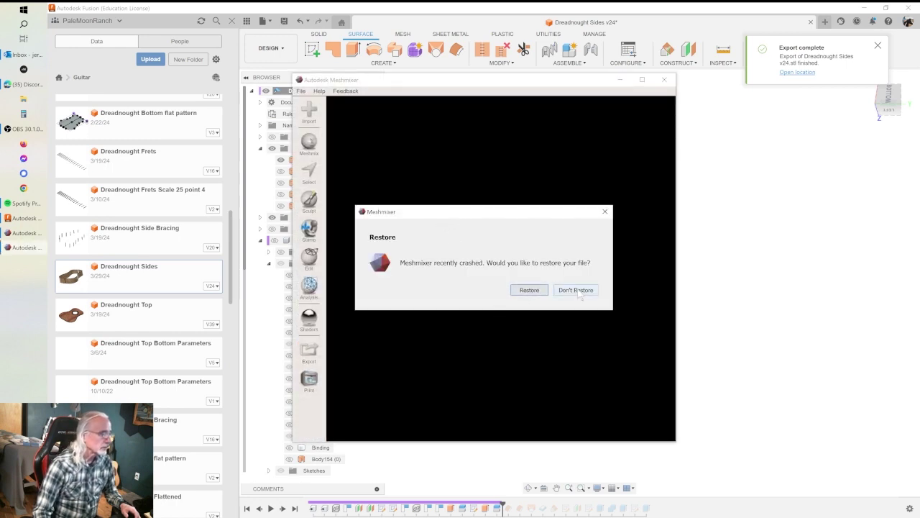
left_click(576, 290)
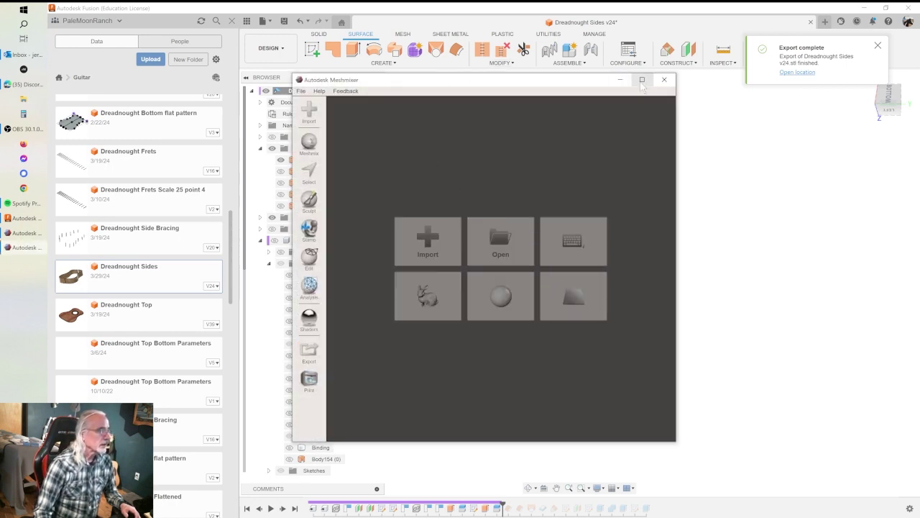
left_click(642, 79)
- Import the mesh Dreadnought Sides v24.stl from the Guitar folder
left_click(458, 240)
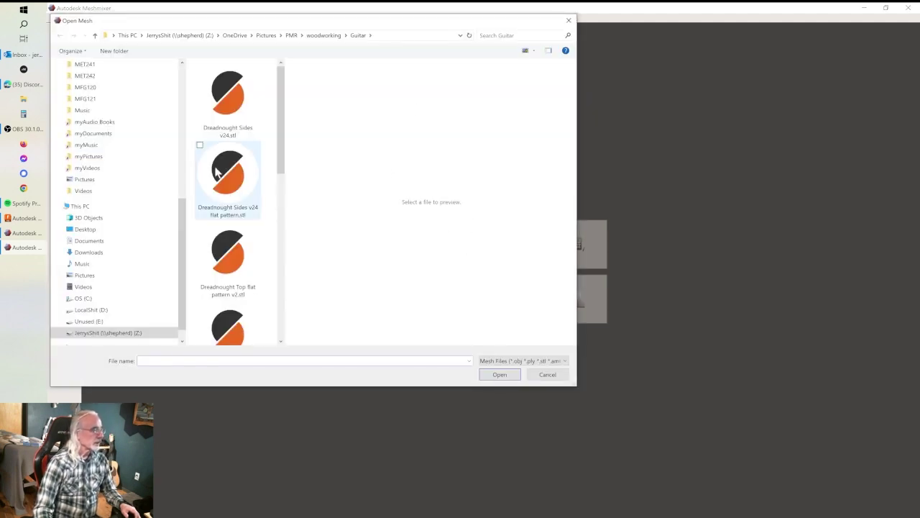
left_click(231, 115)
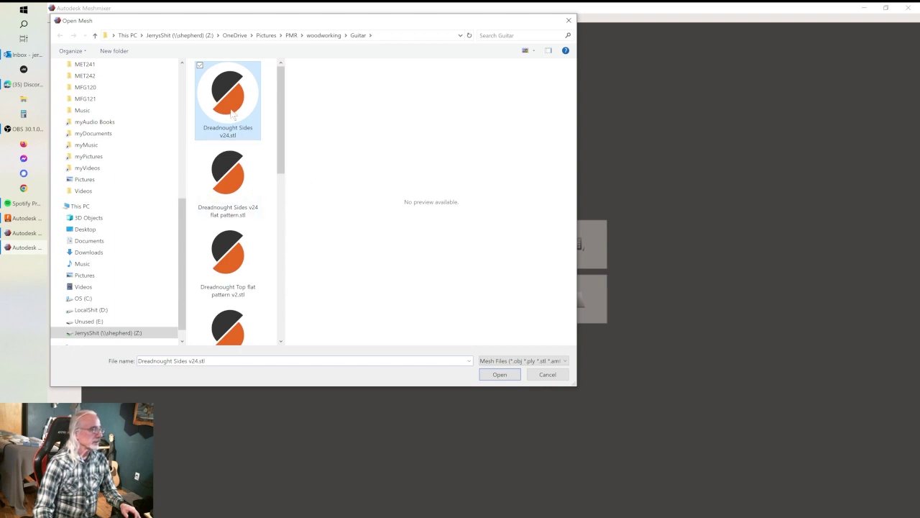
left_click(512, 374)
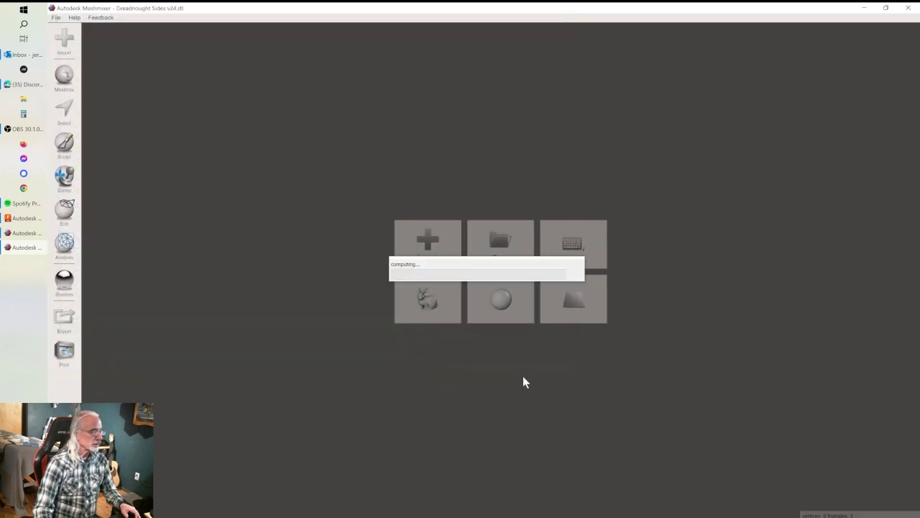
- Show the Objects Browser for the imported side mesh
right_click_drag(503, 286, 452, 271)
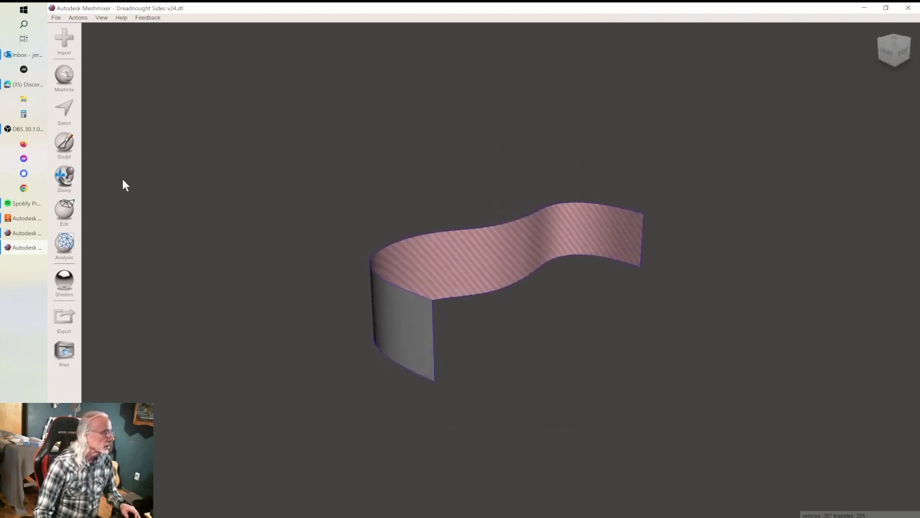
left_click(70, 210)
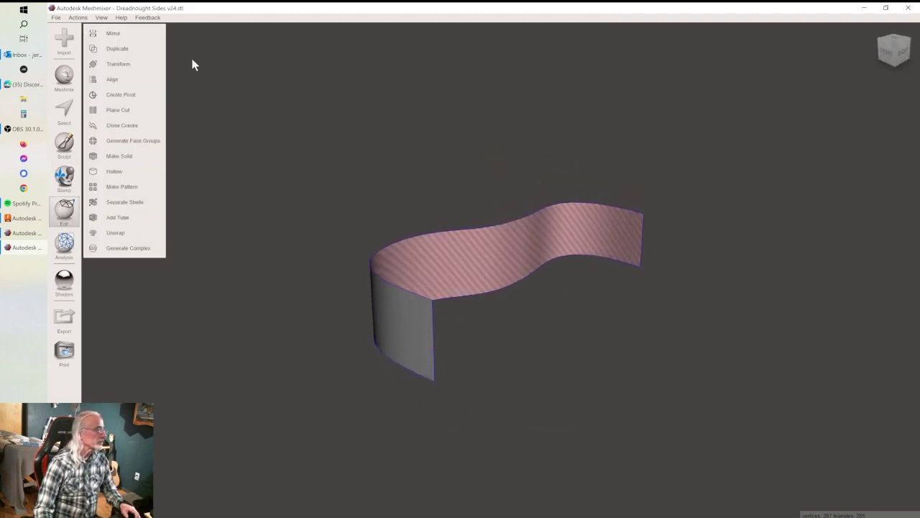
left_click(103, 18)
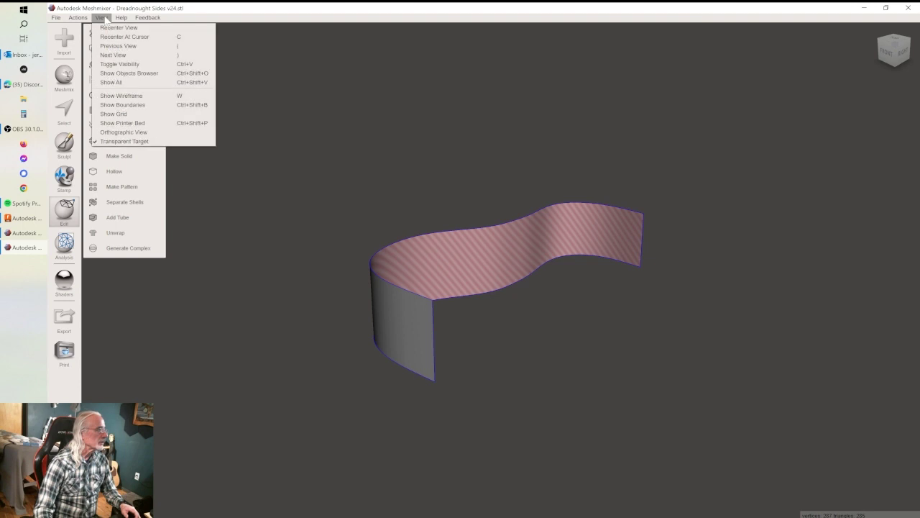
left_click(131, 73)
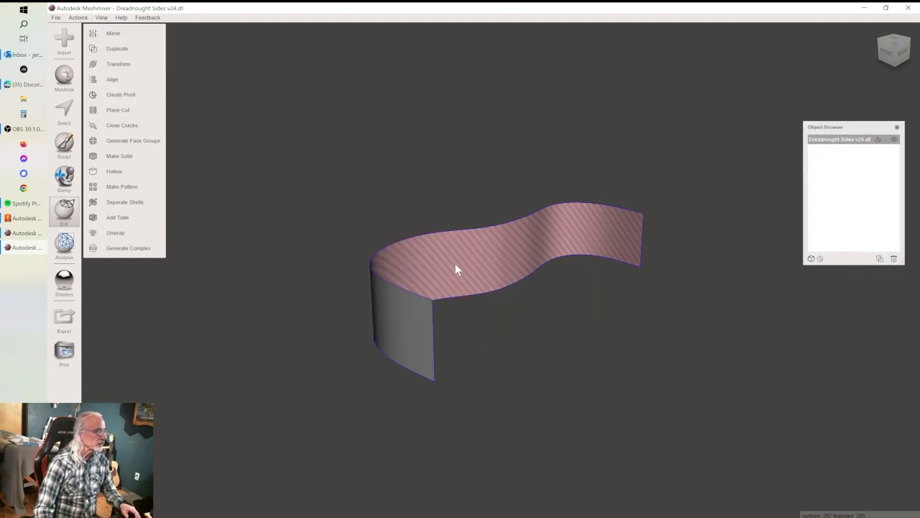
- Unwrap the curved side mesh into a flat strip with the packing type Line
left_click(122, 233)
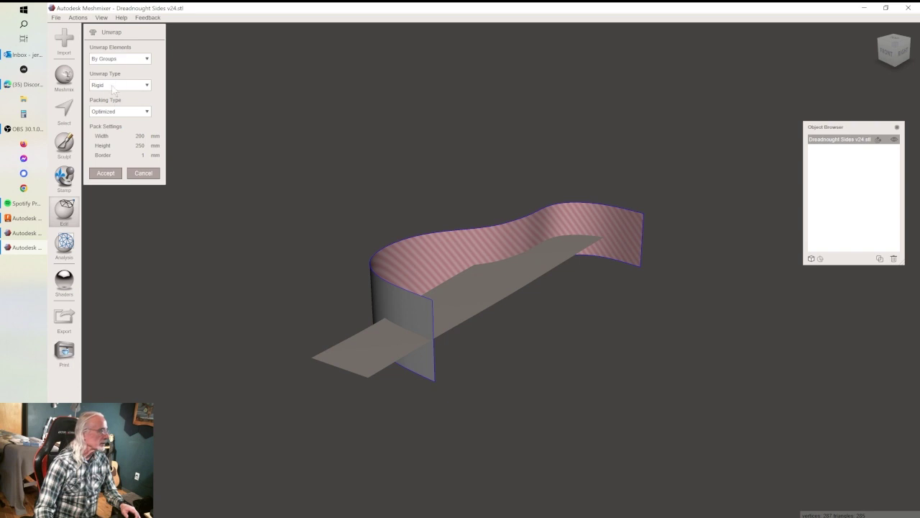
left_click(114, 114)
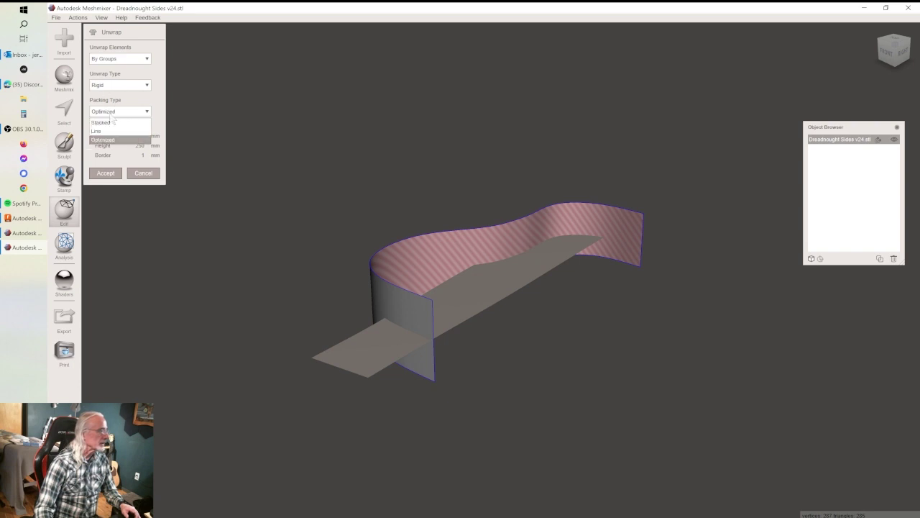
left_click(102, 135)
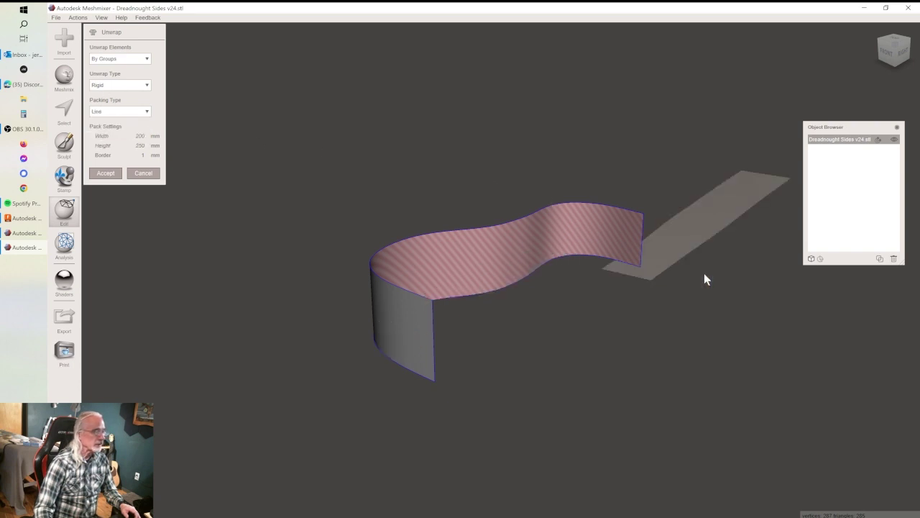
right_click_drag(627, 294, 665, 256)
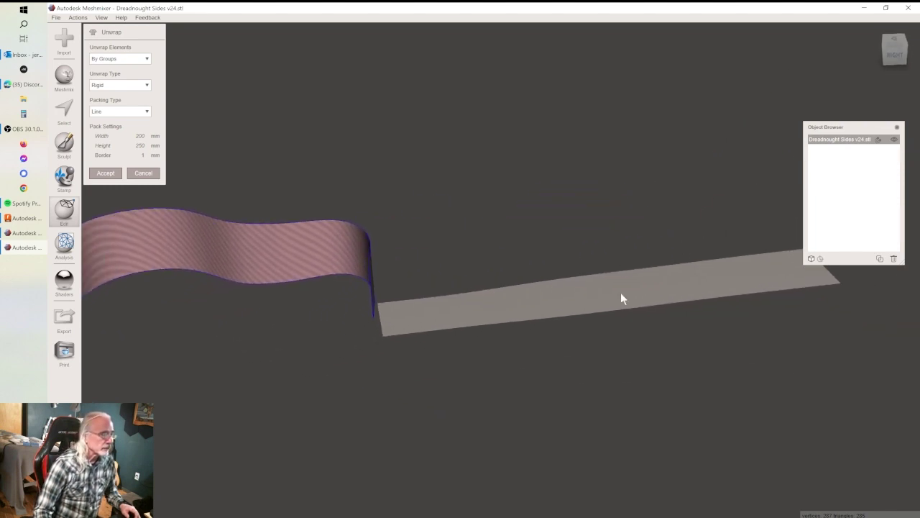
left_click(106, 173)
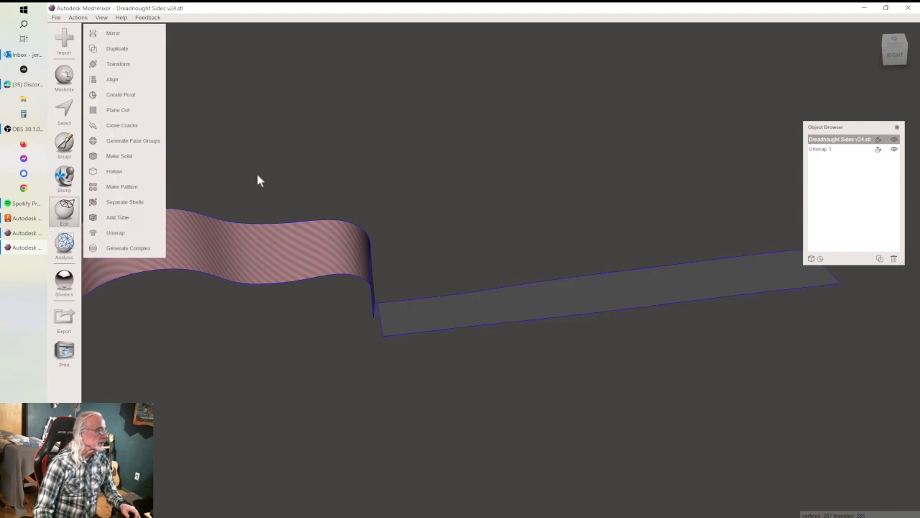
- Export only the flat Unwrap 1 mesh as binary STL to Dreadnought Sides v24 flat pattern.stl, replacing the existing file
left_click(824, 151)
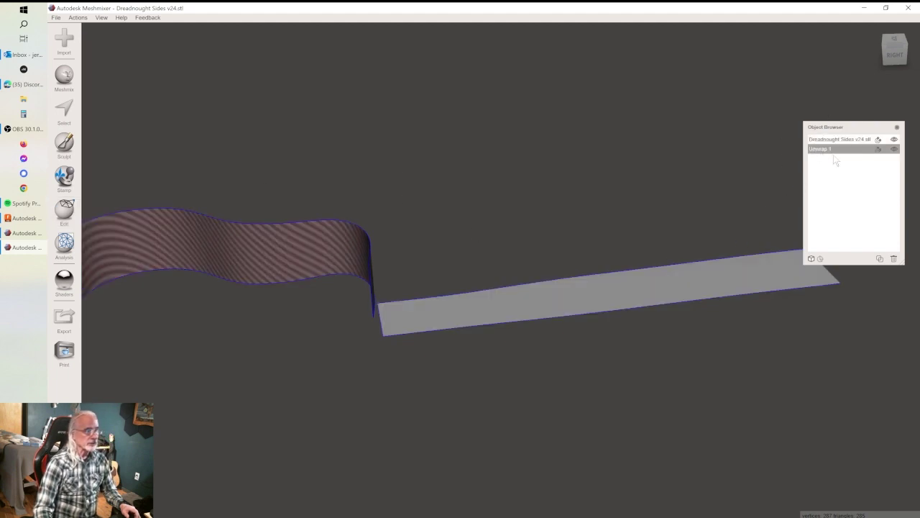
right_click_drag(630, 290, 647, 351)
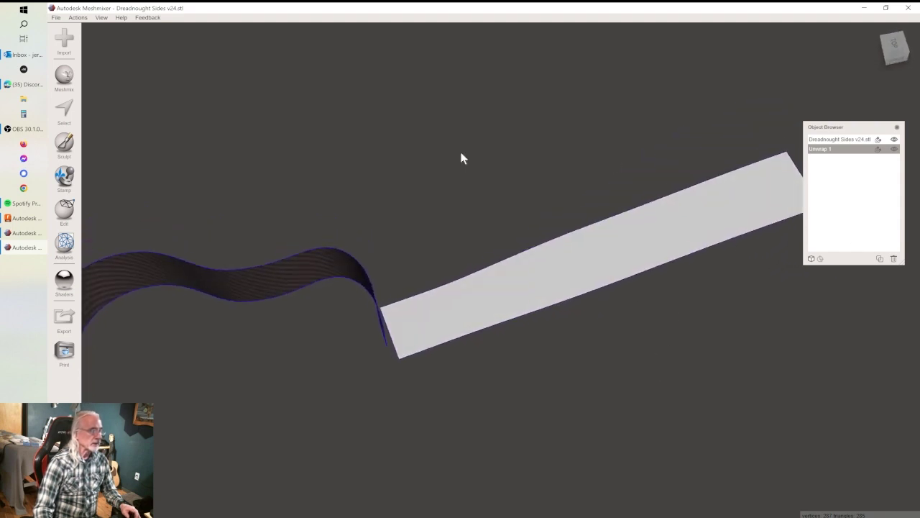
left_click(63, 324)
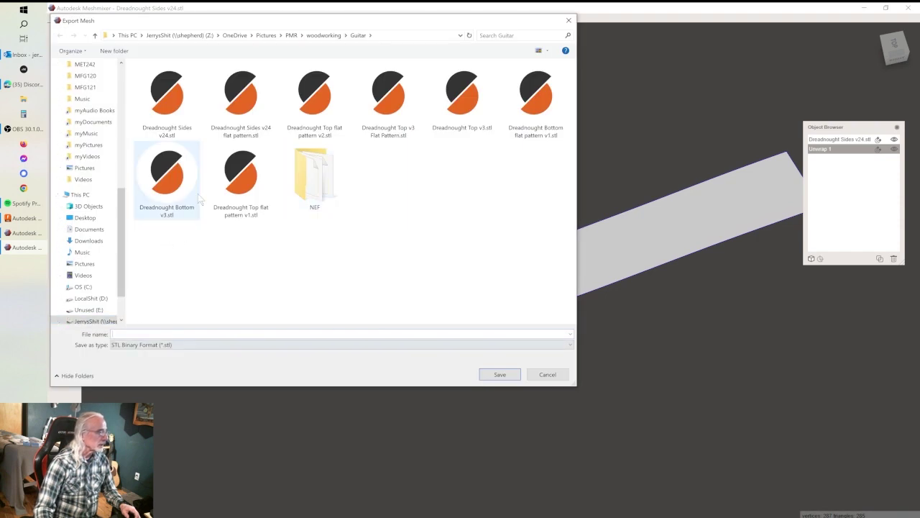
left_click(243, 104)
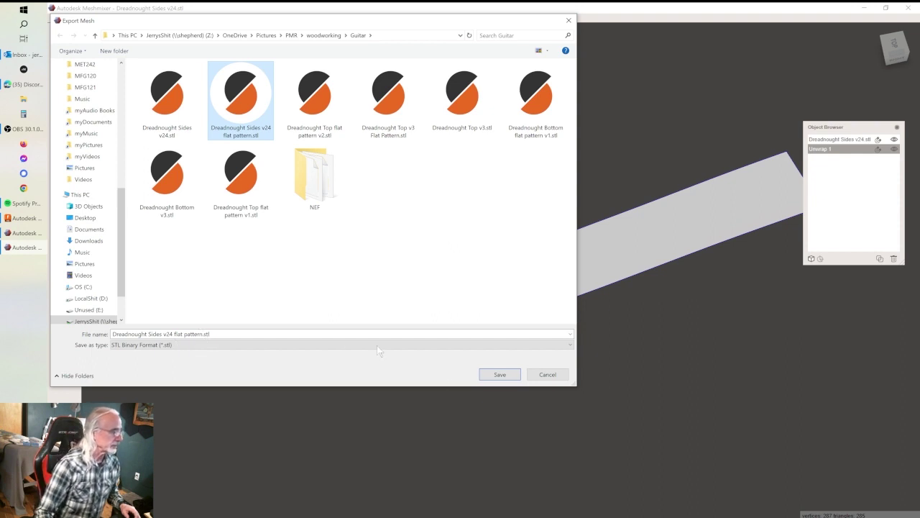
left_click(500, 374)
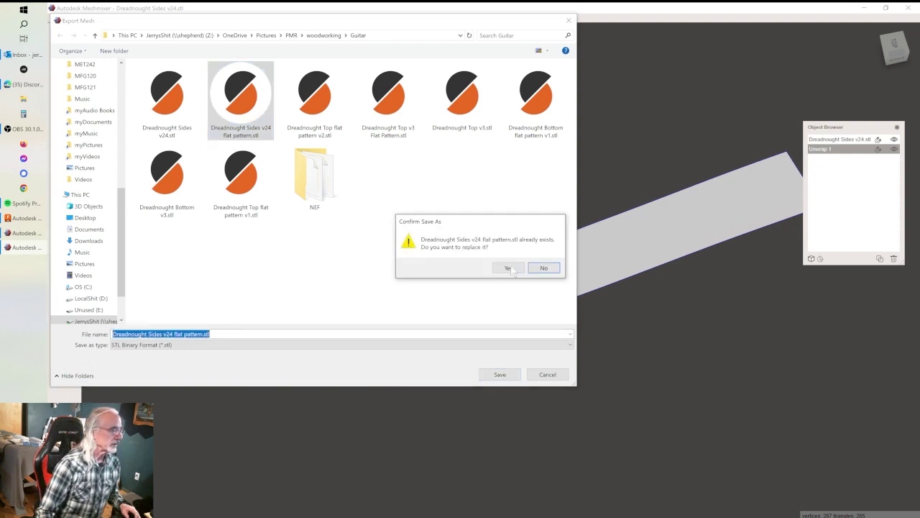
left_click(513, 272)
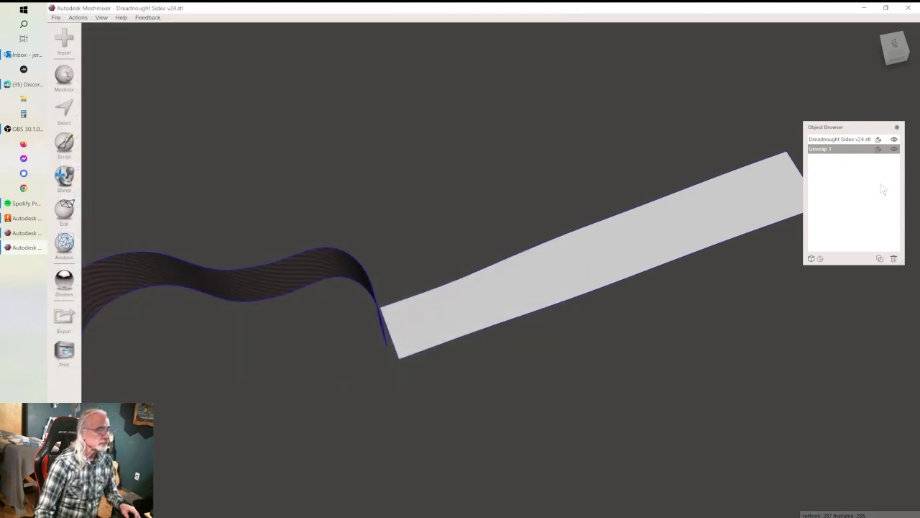
- Close Meshmixer, return to Fusion and create a new empty design, dismissing the export notification
left_click(909, 8)
left_click(537, 295)
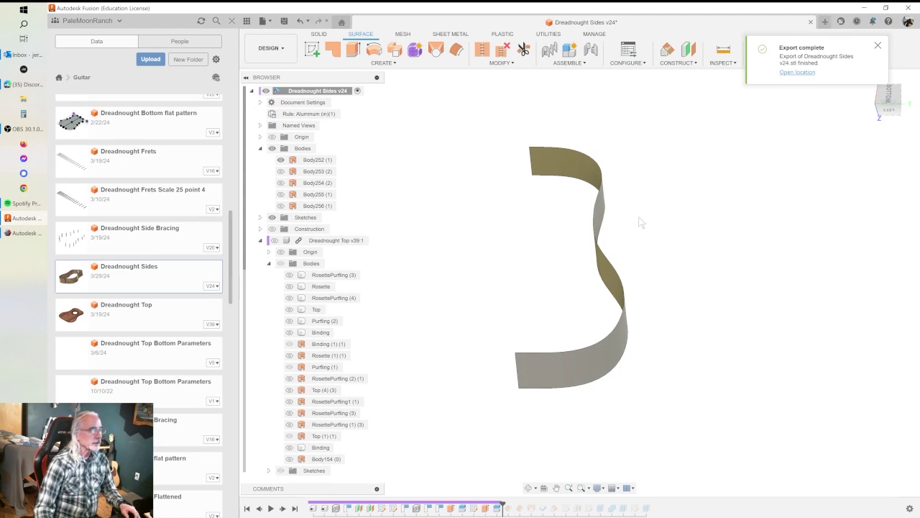
left_click(825, 22)
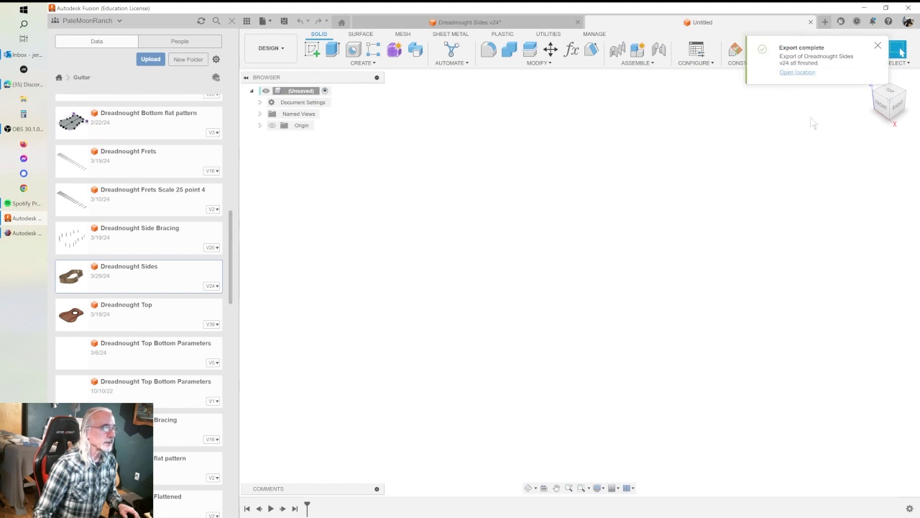
left_click(877, 46)
- Insert the mesh Dreadnought Sides v24 flat pattern.stl from the local Guitar folder into the new design with inch units
left_click(844, 63)
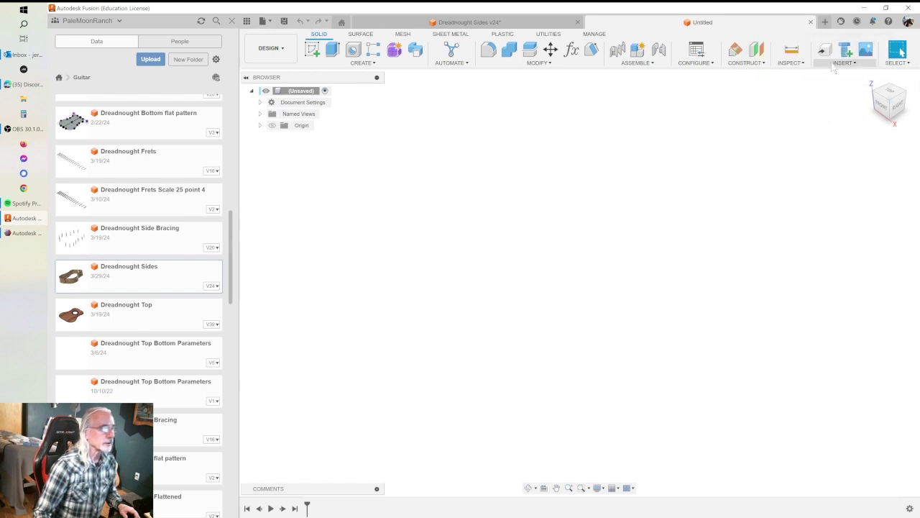
left_click(820, 141)
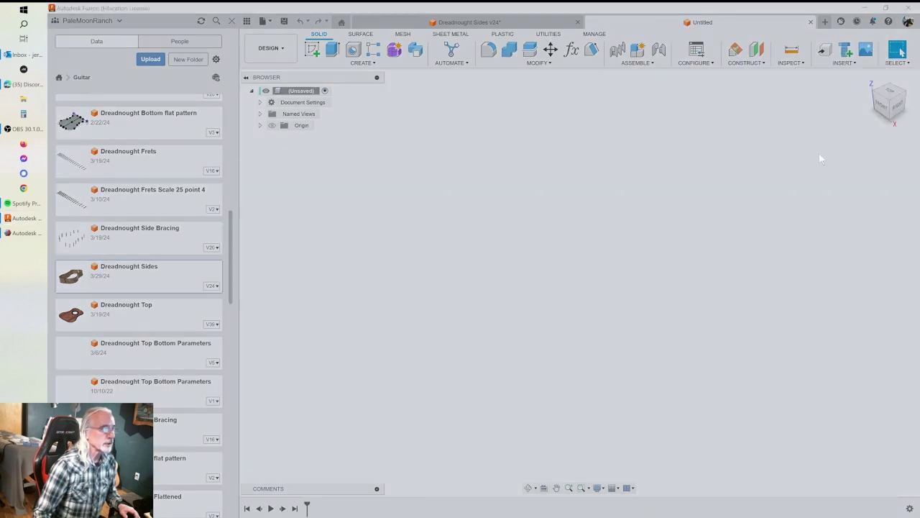
left_click(359, 363)
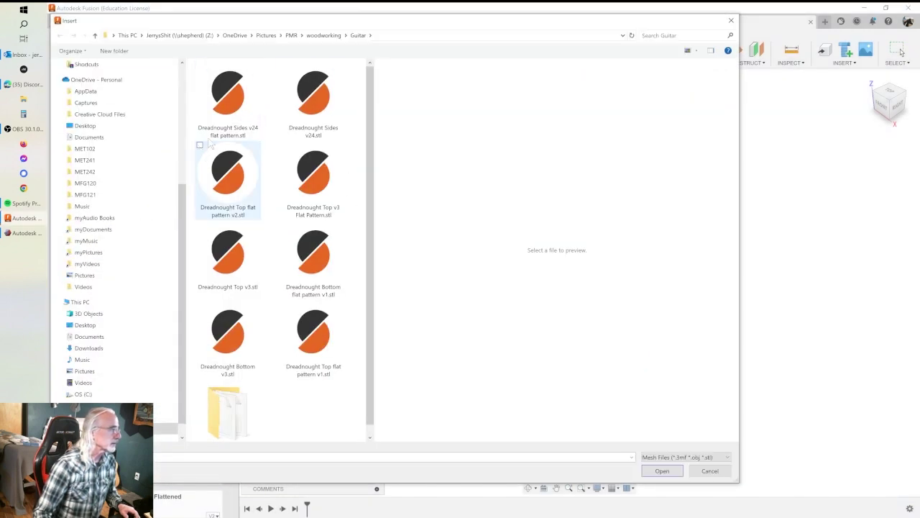
left_click(231, 104)
double_click(232, 104)
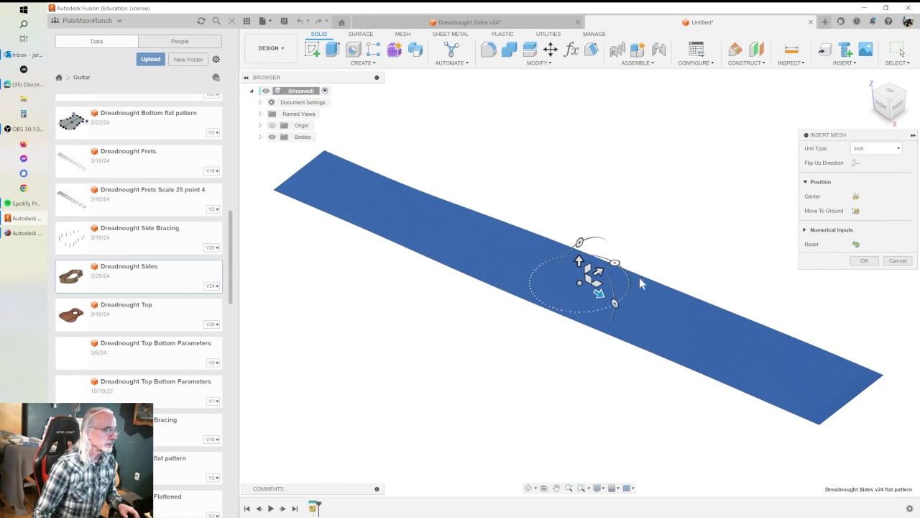
mouse_move(610, 261)
middle_mouse_down("shift")
mouse_move(611, 288)
mouse_move(613, 278)
middle_mouse_up("shift")
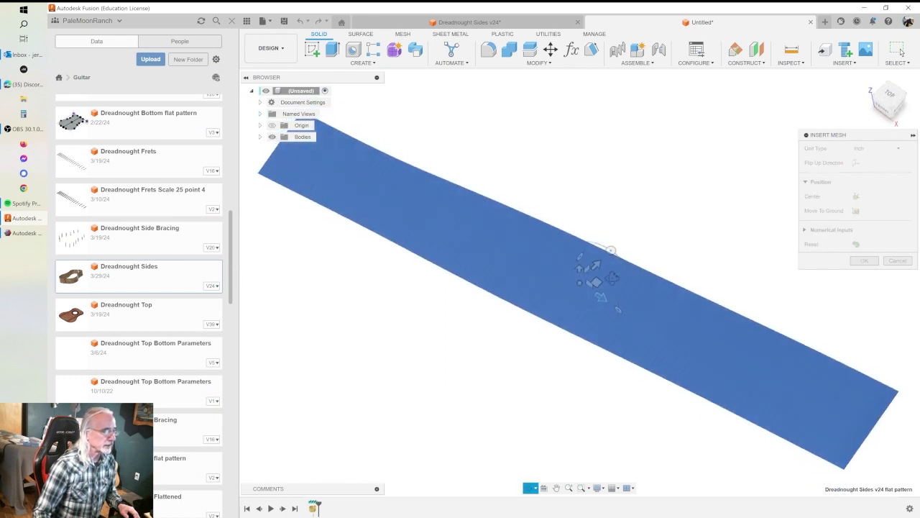
left_click(864, 261)
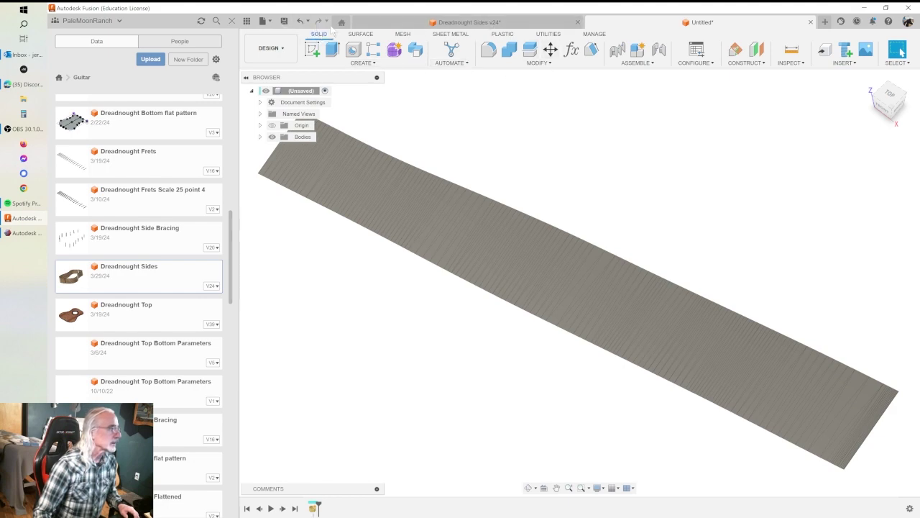
left_click(361, 36)
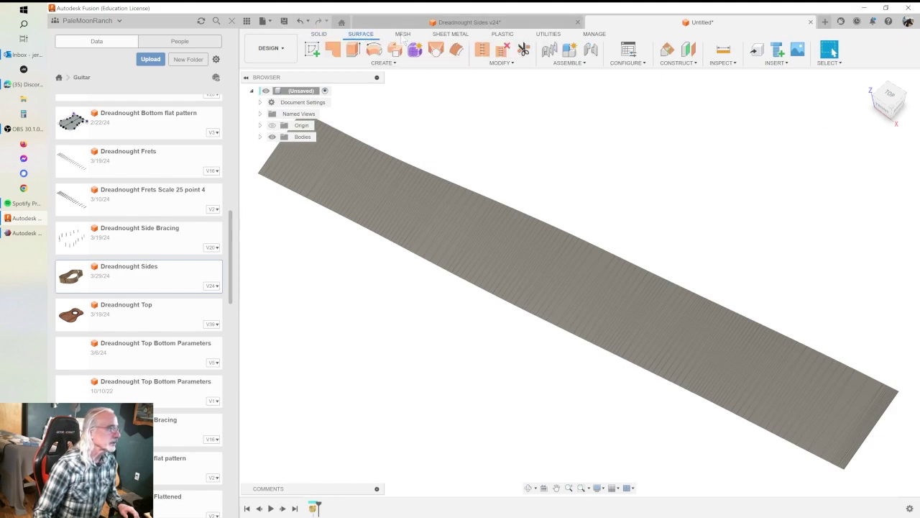
- Convert the flat pattern mesh to a surface body with a parametric operation and the Prismatic method
left_click(402, 36)
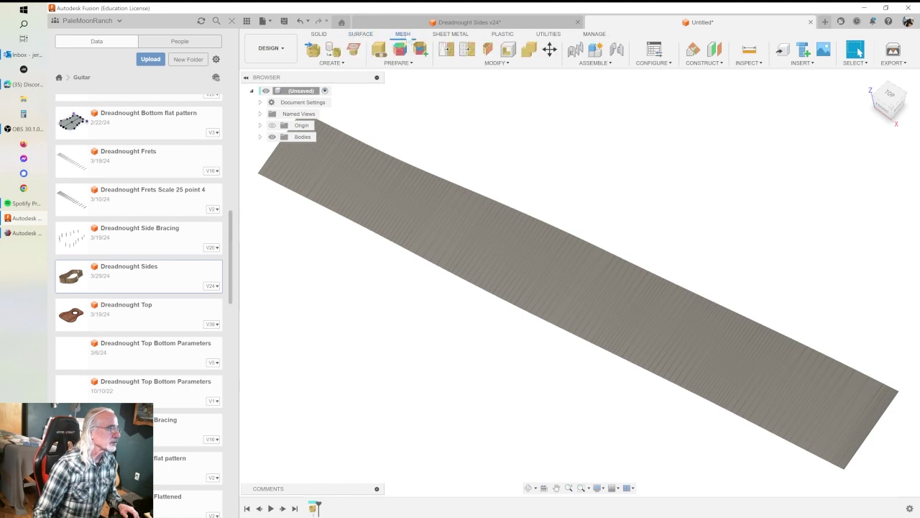
left_click(496, 62)
left_click(467, 204)
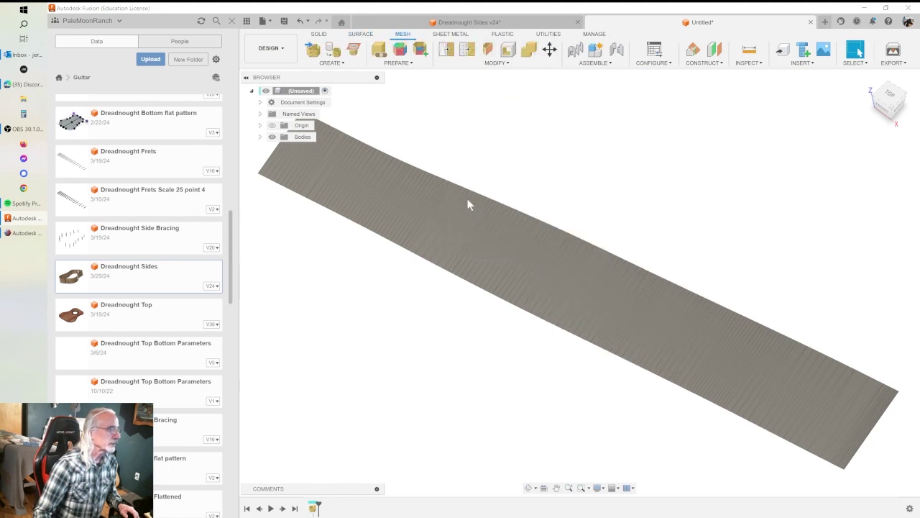
left_click(476, 234)
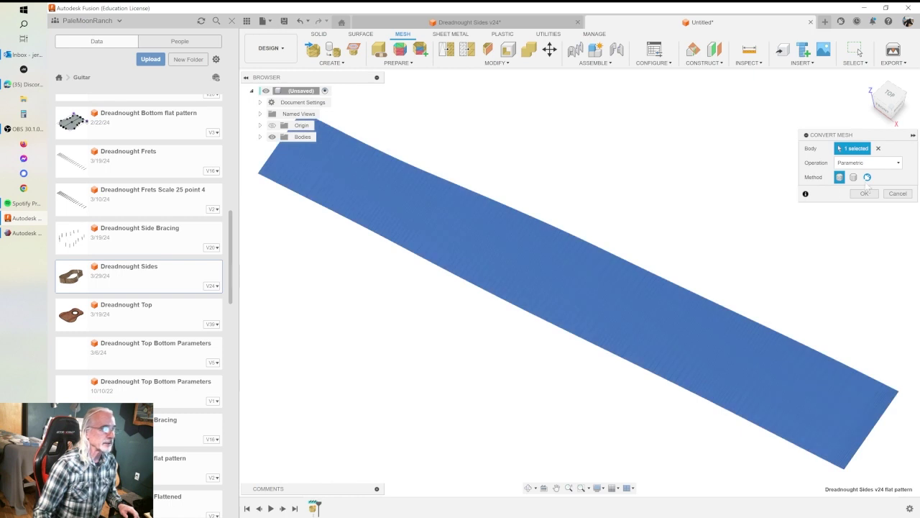
left_click(853, 178)
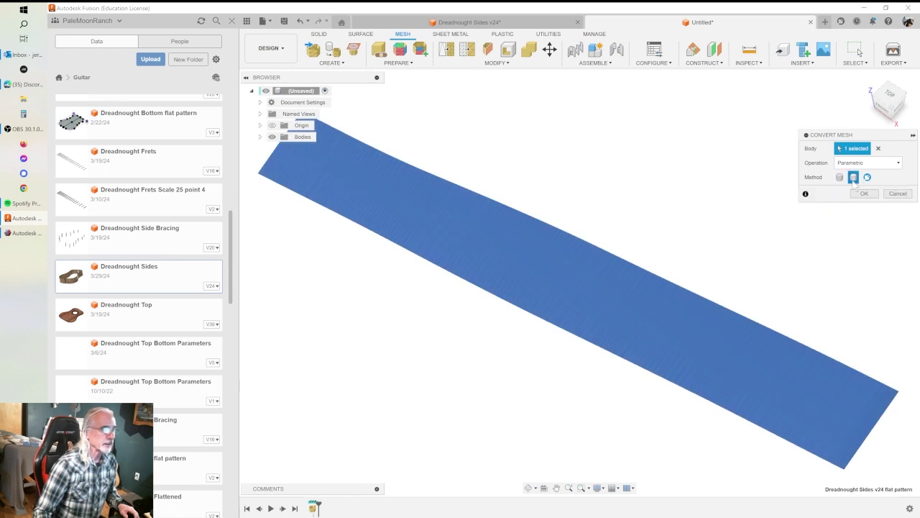
left_click(864, 194)
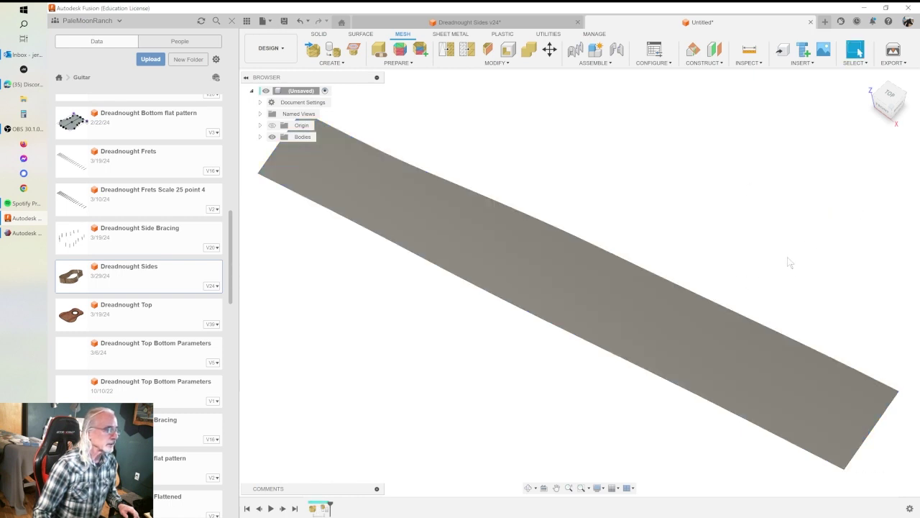
- Thicken the converted flat face by 1 in on one side as a new body, and expand the Bodies list
middle_click_drag(734, 293, 669, 275, "shift")
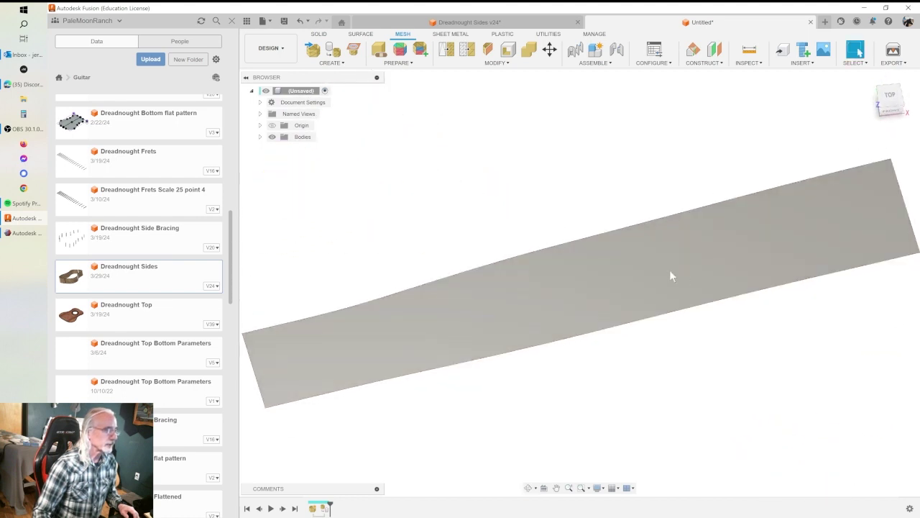
left_click(670, 275)
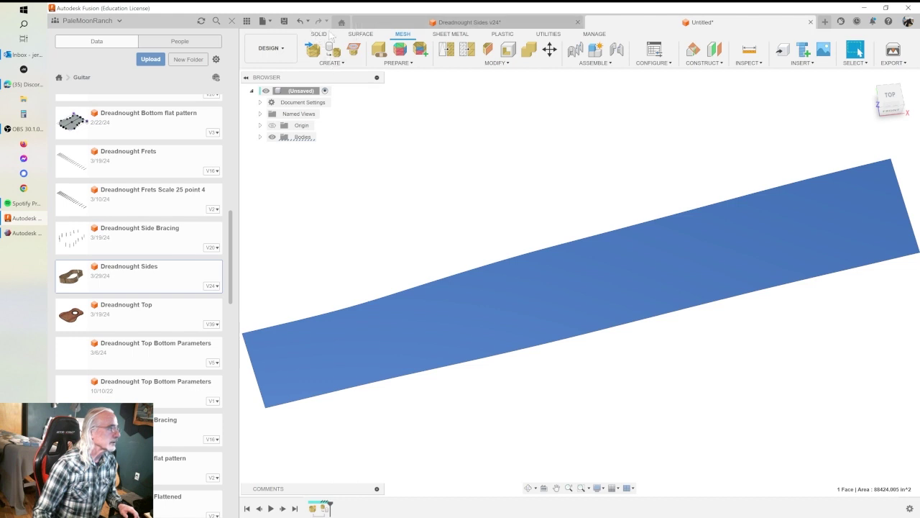
left_click(360, 34)
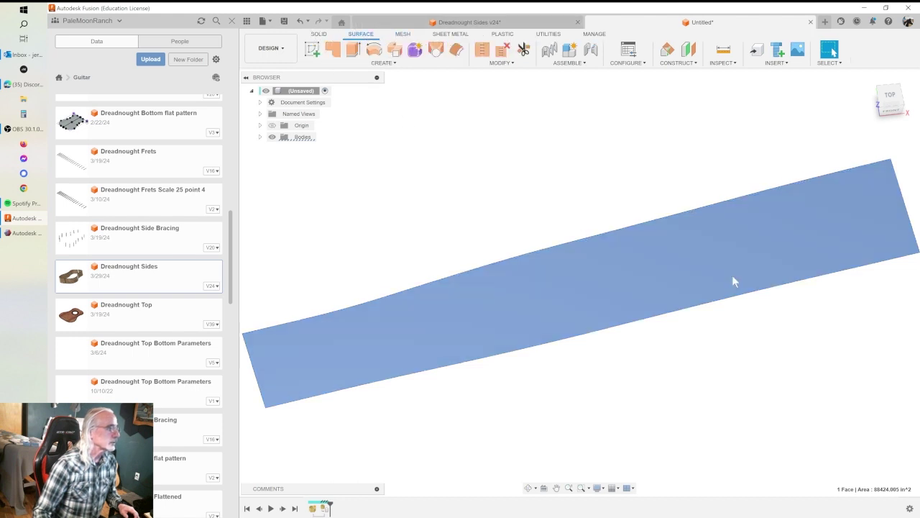
left_click(383, 62)
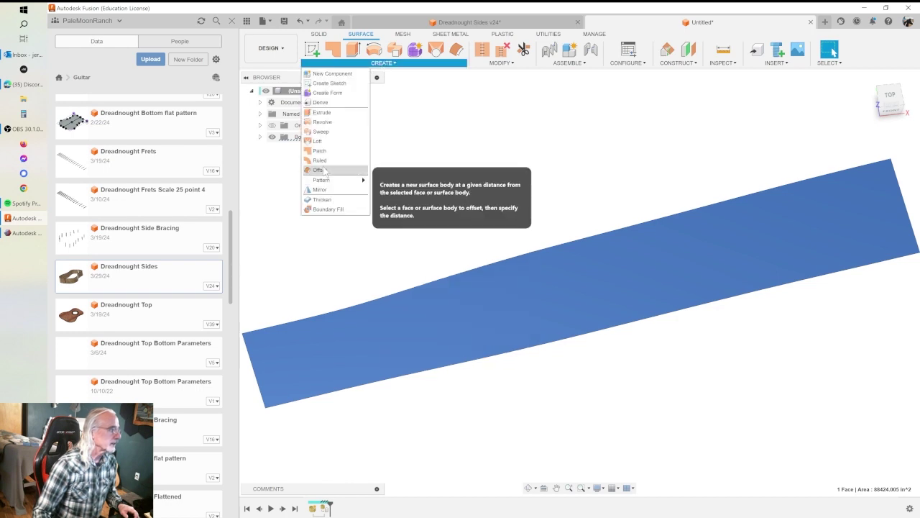
left_click(326, 205)
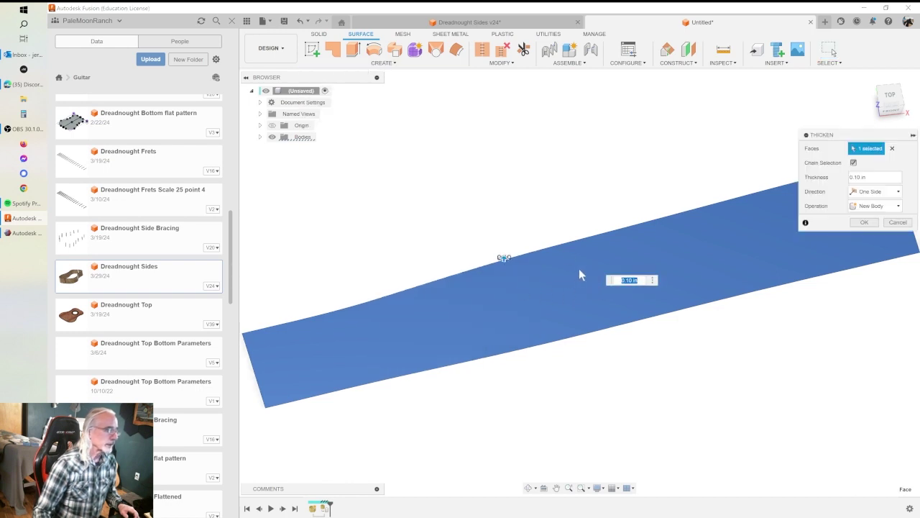
type("1")
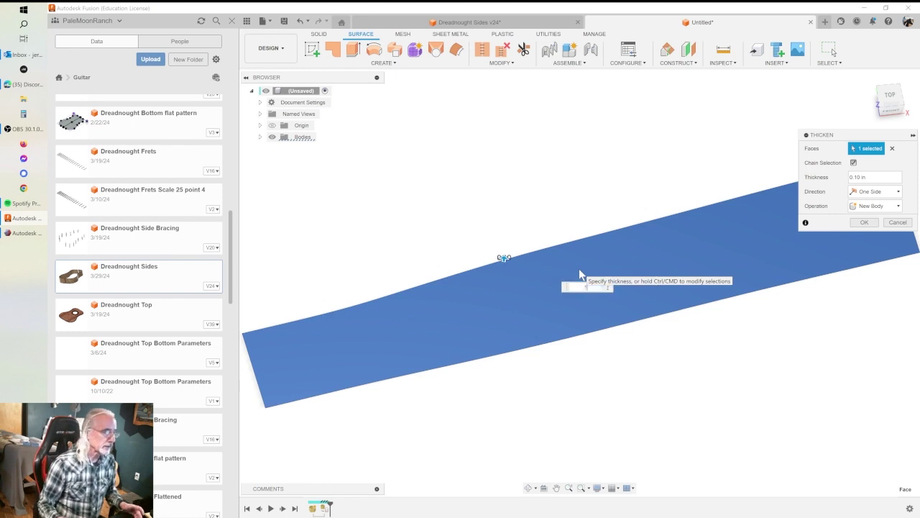
key("Return")
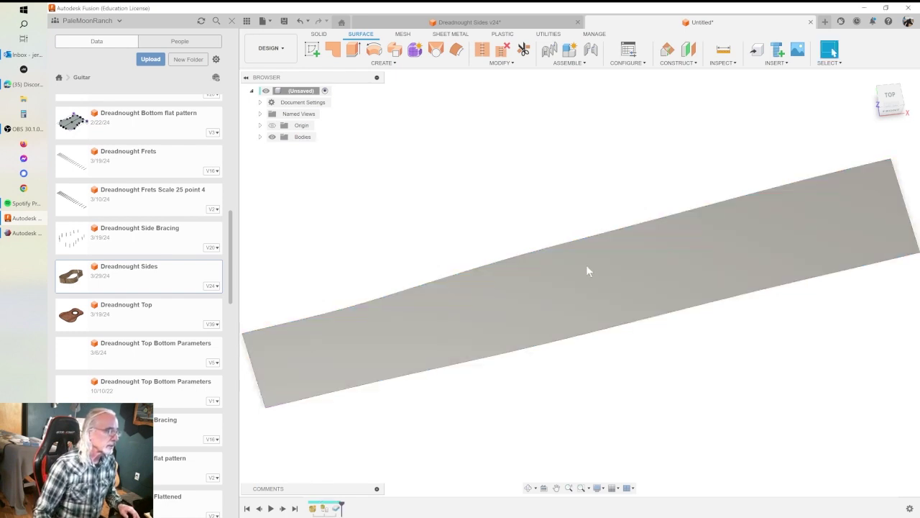
left_click(259, 137)
mouse_move(464, 286)
middle_mouse_down("shift")
mouse_move(476, 324)
mouse_move(437, 287)
mouse_move(448, 307)
mouse_move(454, 302)
middle_mouse_up("shift")
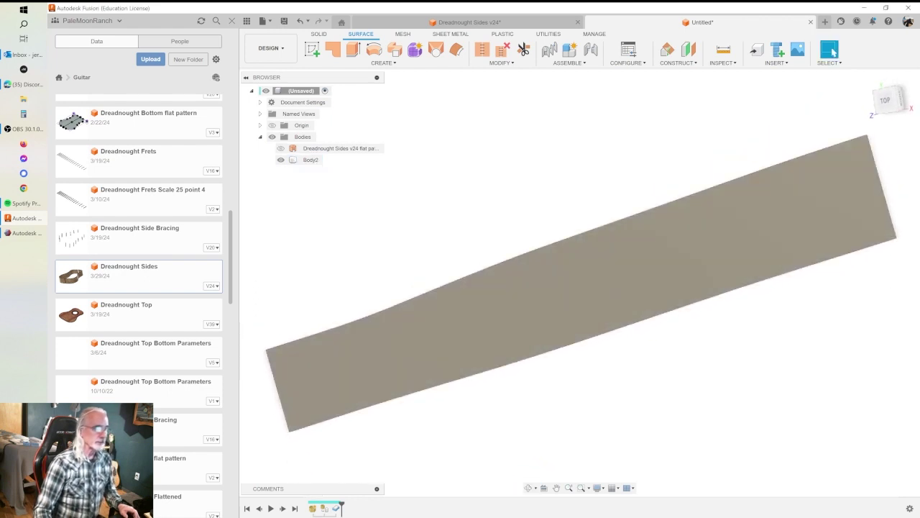